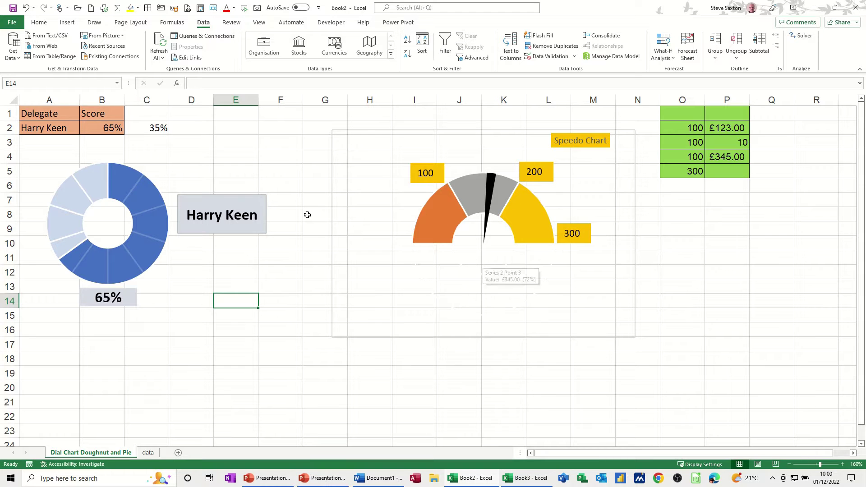
Switch the delegate in cell A2 to the third name in its list, and finally to the first name
left_click(55, 128)
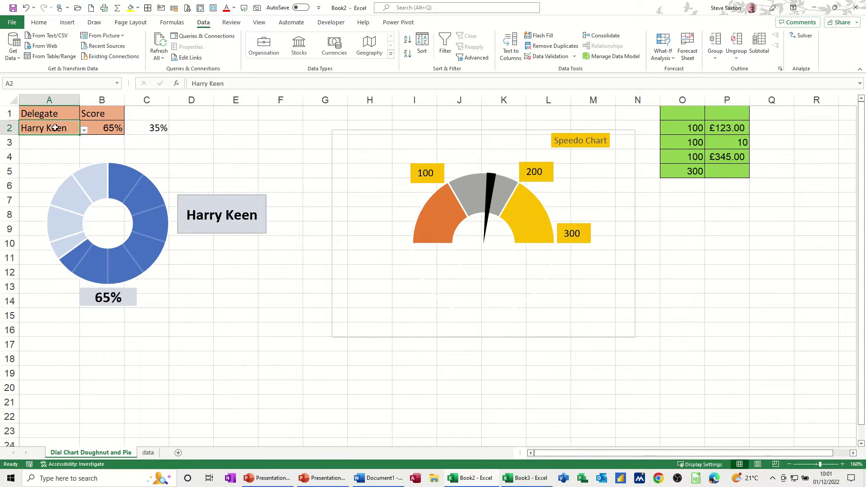
left_click(85, 130)
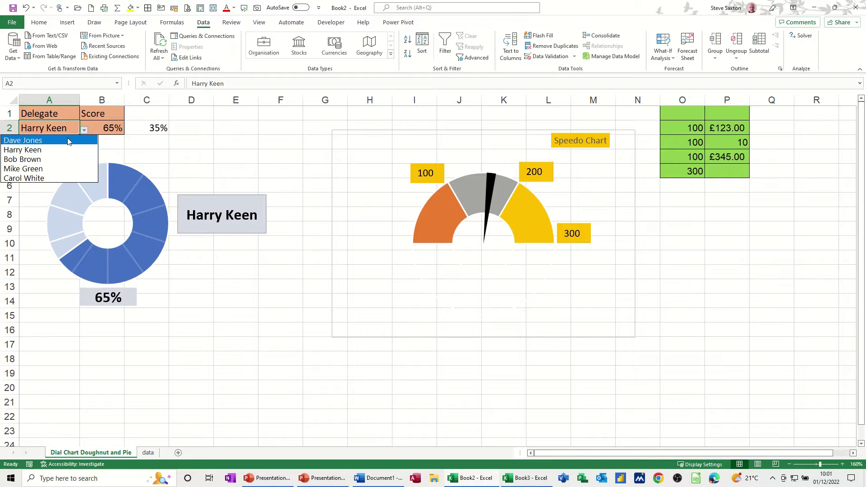
left_click(51, 160)
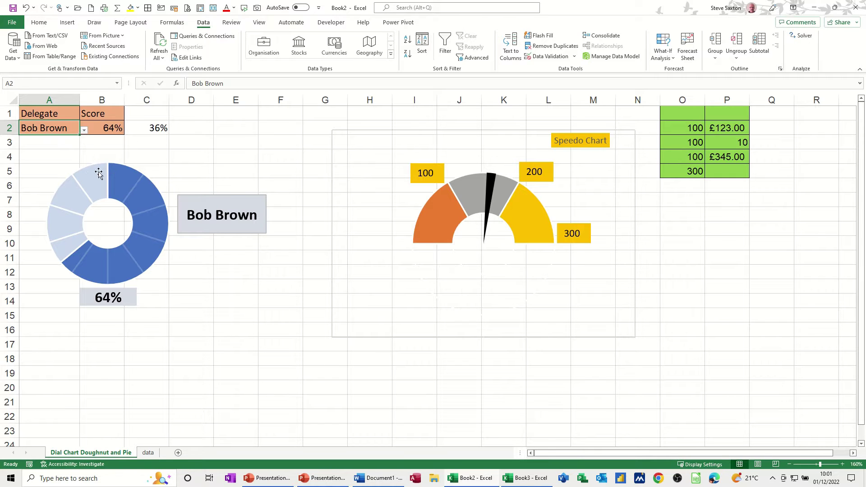
left_click(84, 129)
left_click(62, 141)
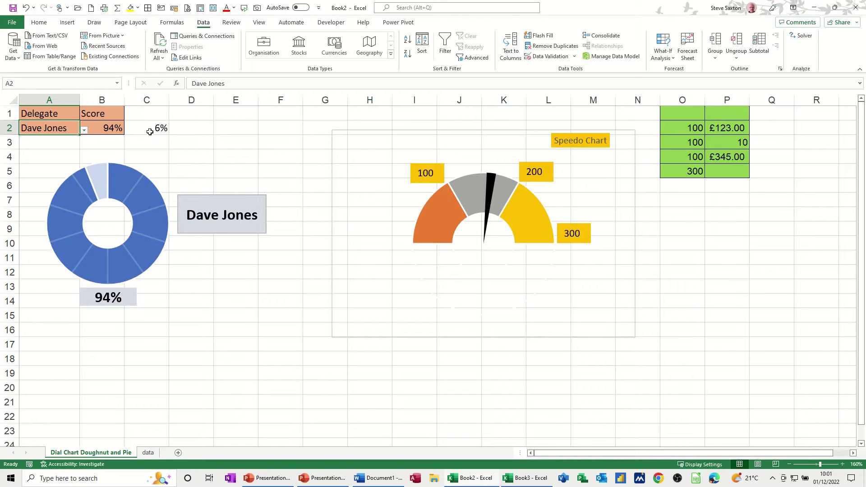
mouse_move(103, 176)
Set the value in cell P2 to 12 to reposition the speedo chart's pointer
left_click(723, 128)
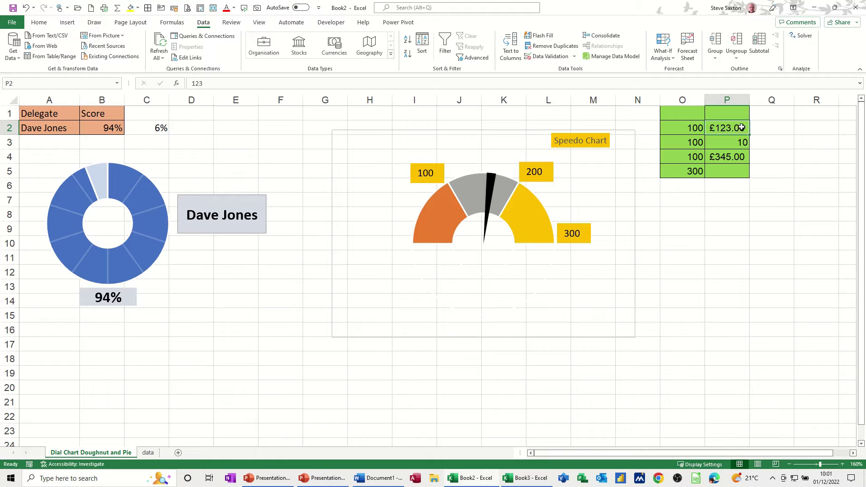
type("12")
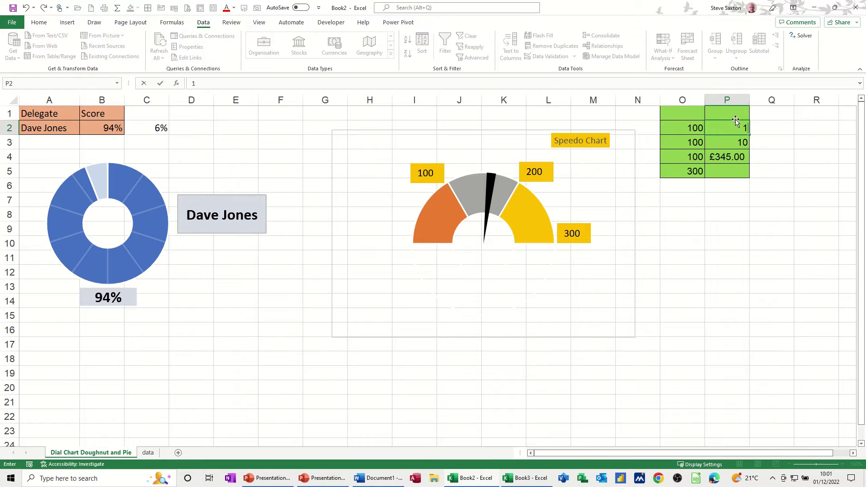
left_click(655, 190)
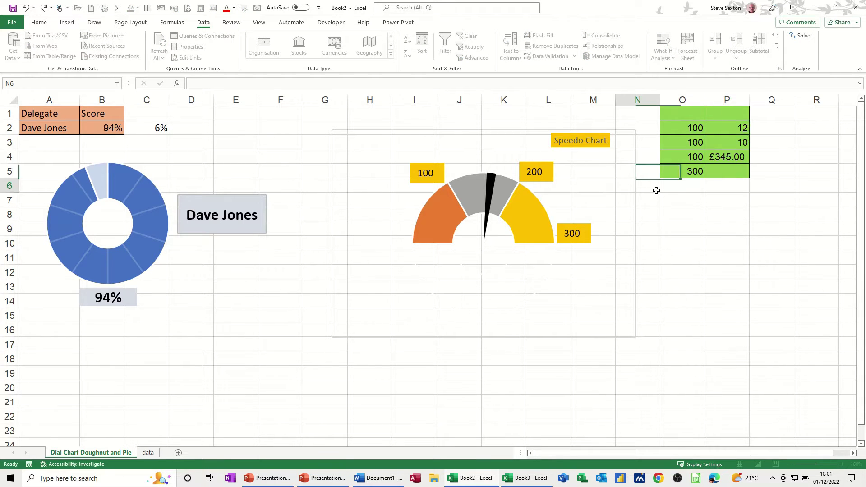
left_click(729, 142)
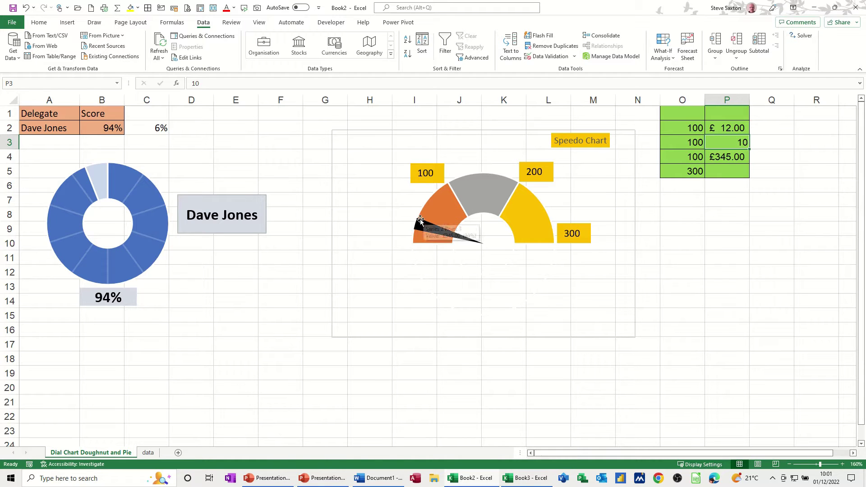
mouse_move(482, 215)
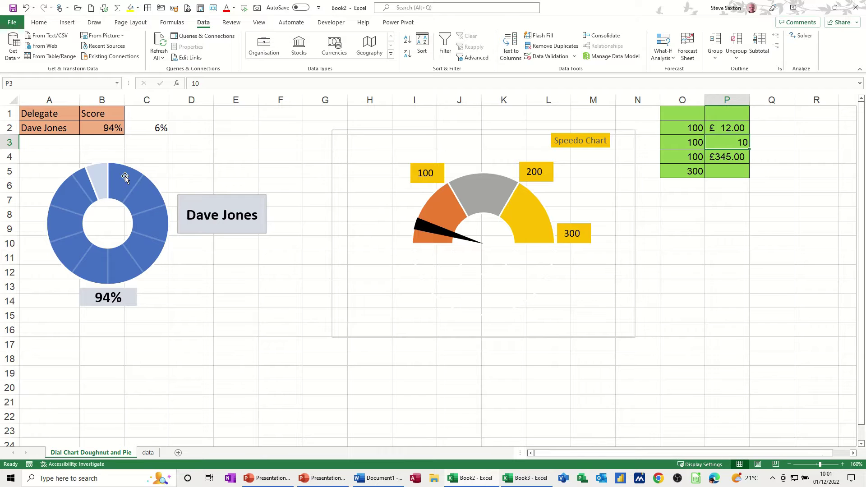
Review the data validation settings and list source behind the delegate selector in cell A2
left_click(63, 130)
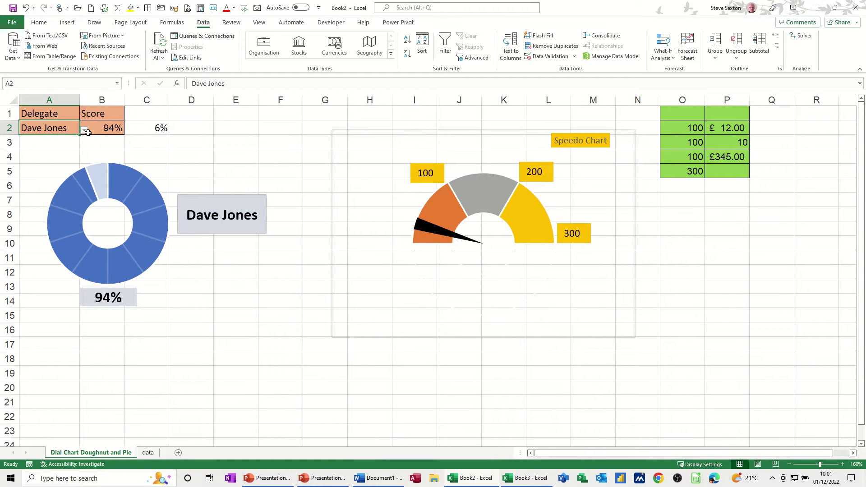
left_click(84, 131)
left_click(84, 133)
left_click(544, 56)
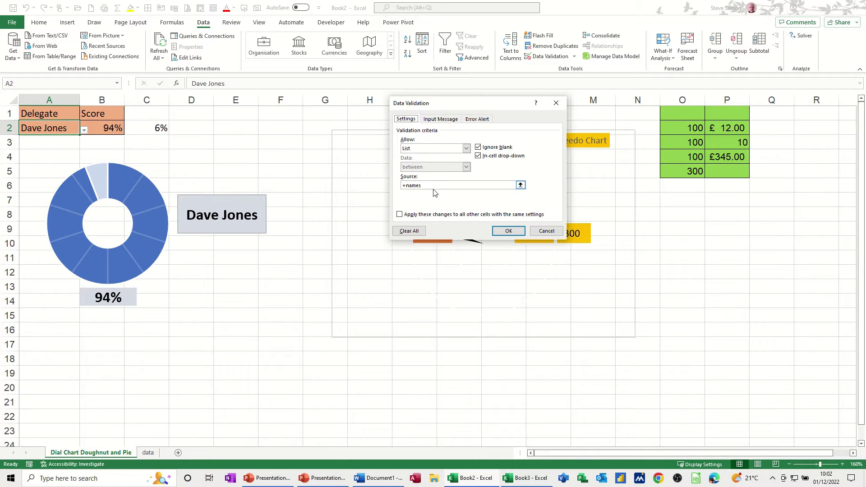
left_click(508, 231)
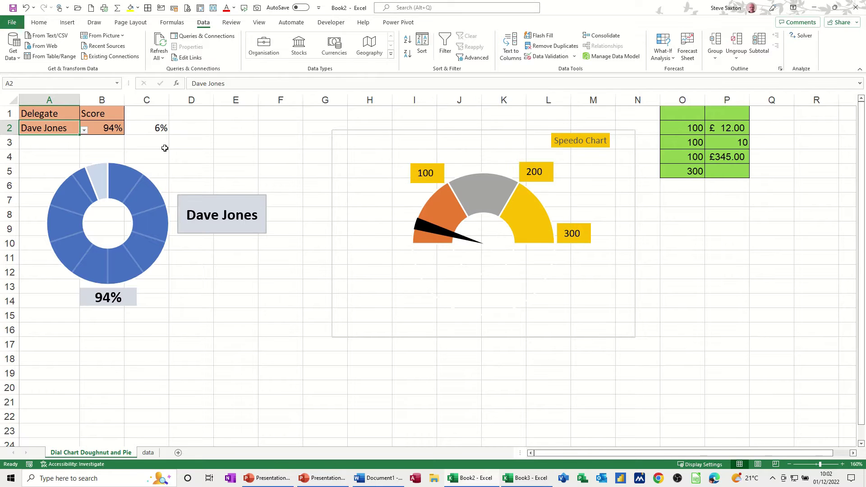
Look up the named range "names" on the data sheet, and check the formulas in B2 and C2 on the chart sheet
left_click(117, 83)
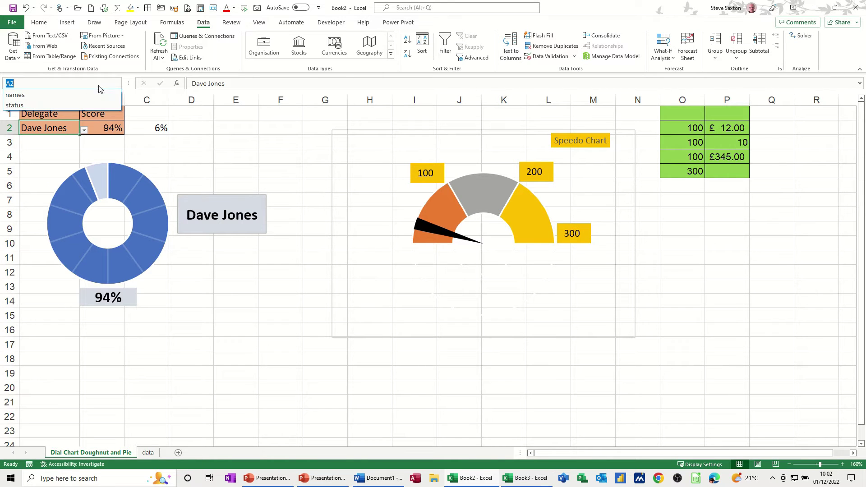
left_click(82, 92)
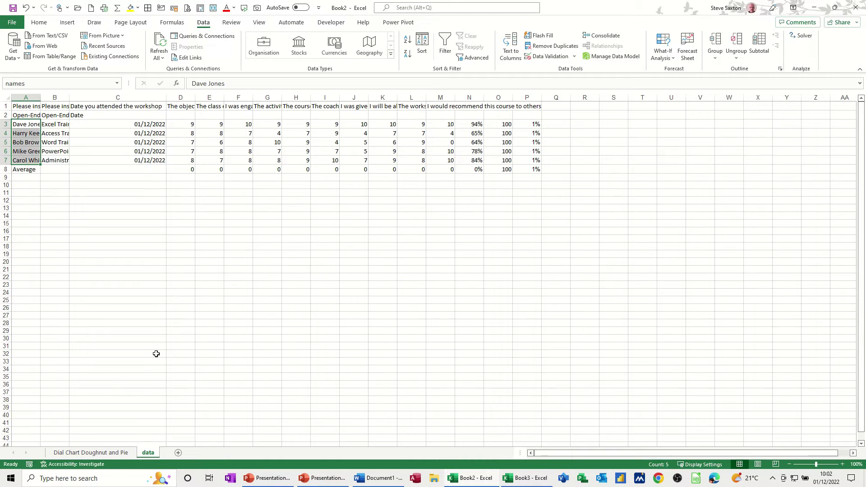
left_click(112, 452)
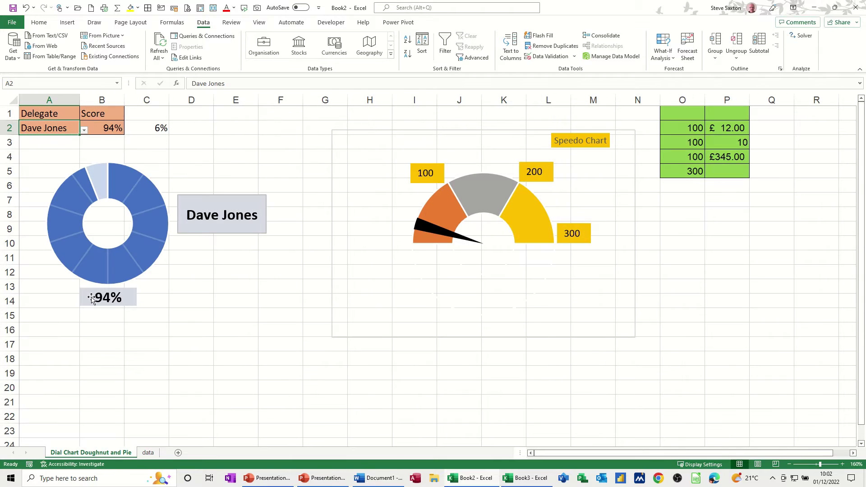
left_click(108, 127)
left_click(164, 128)
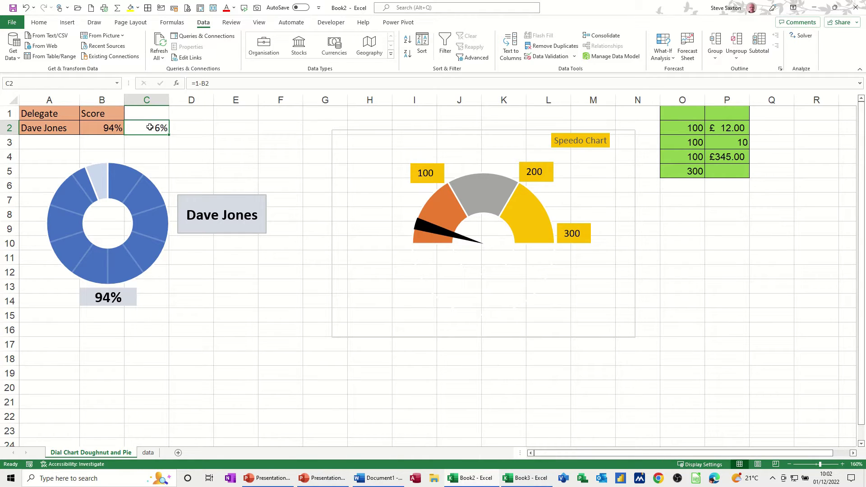
Delete the existing score doughnut chart and the delegate name label beside it
left_click(161, 172)
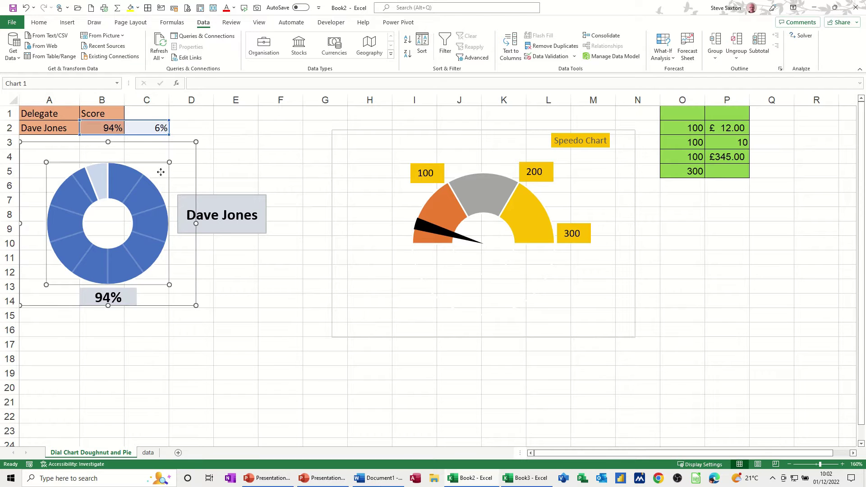
key("Delete")
left_click(194, 199)
key("Delete")
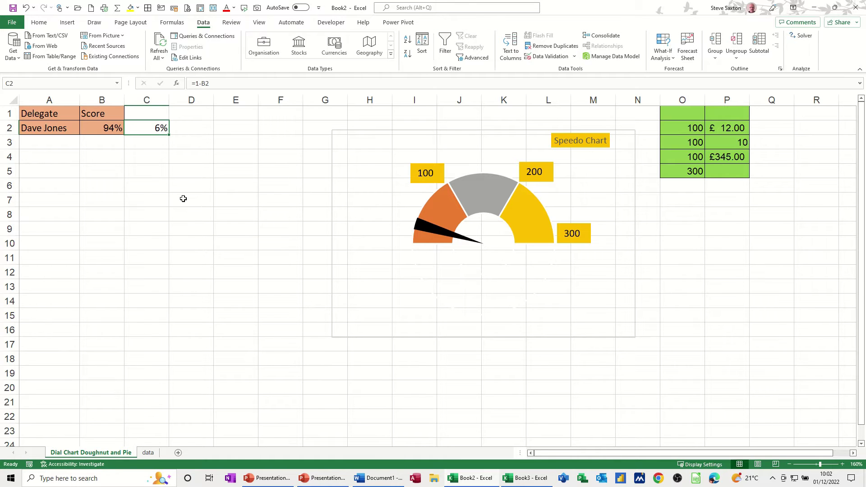
Insert an empty doughnut chart without preselecting any data
left_click(94, 159)
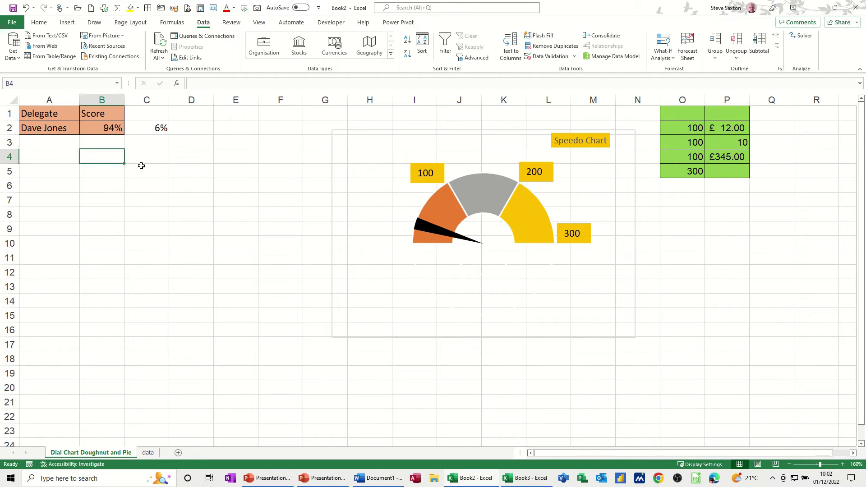
left_click(66, 157)
left_click(80, 177)
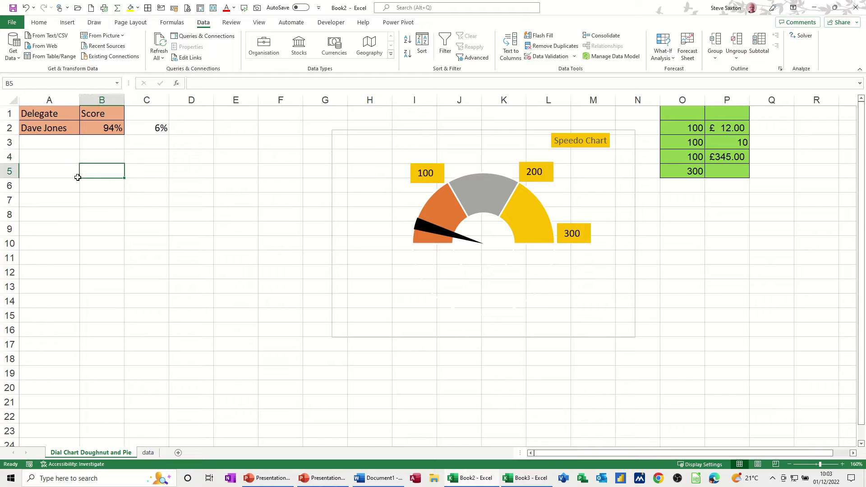
left_click(67, 23)
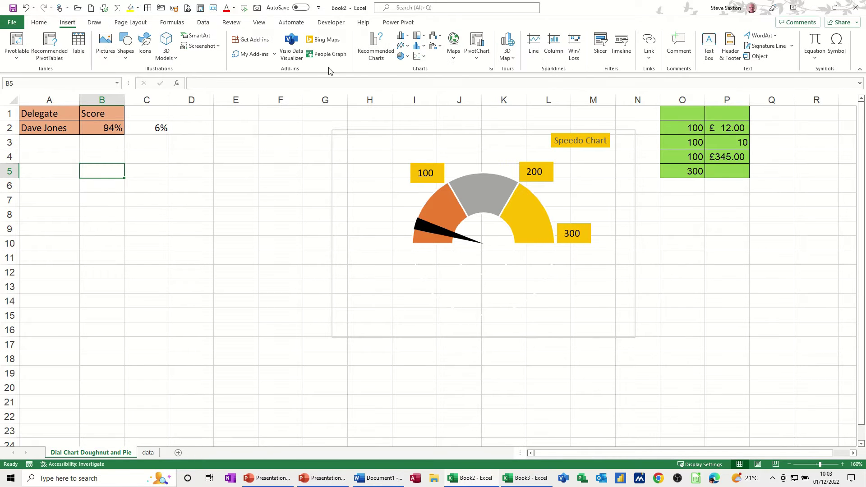
left_click(406, 58)
left_click(409, 173)
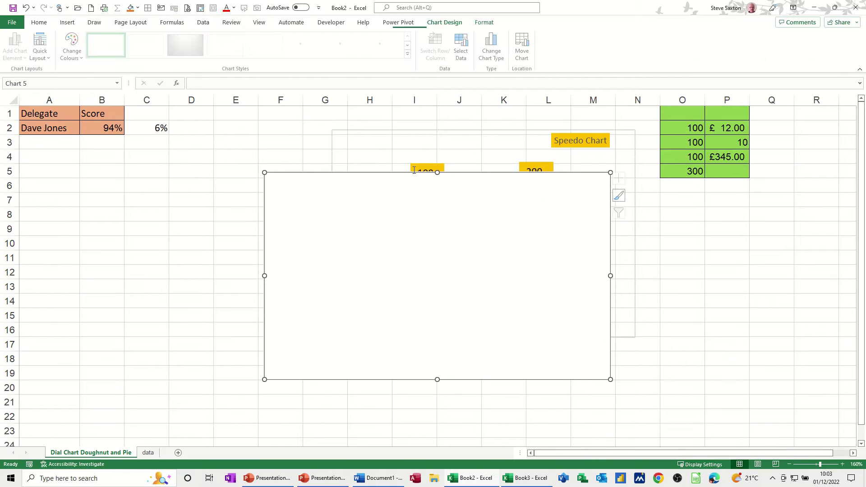
Move the empty chart below the delegate table and resize it to span about A5 to E17
left_click_drag(346, 179, 140, 162)
left_click_drag(374, 161, 235, 182)
left_click_drag(179, 181, 178, 167)
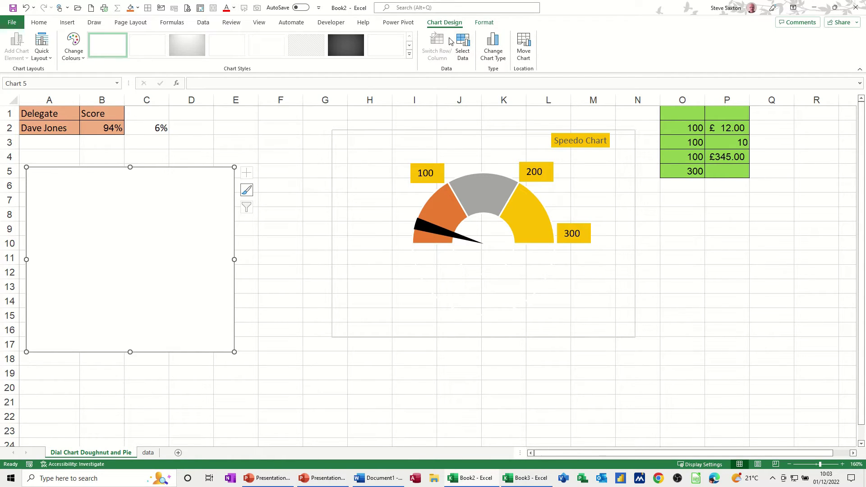
Add a series of ten values, each equal to 1, to the doughnut chart and delete the chart's legend
left_click(464, 48)
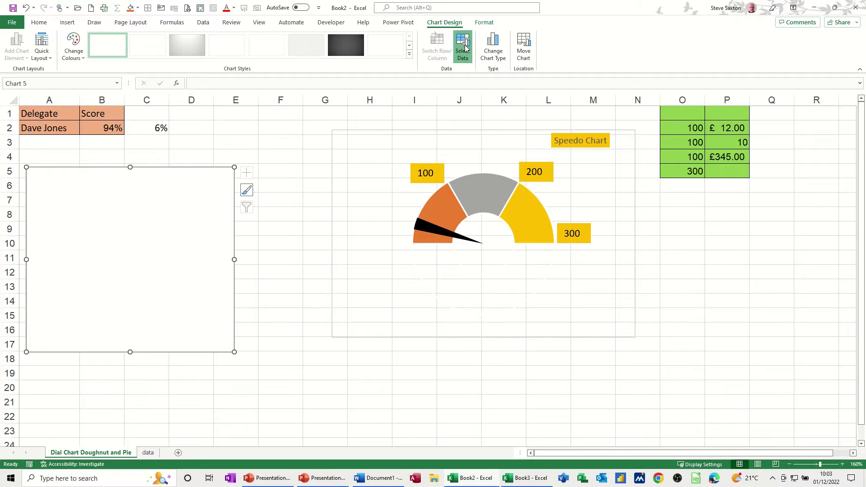
left_click(367, 186)
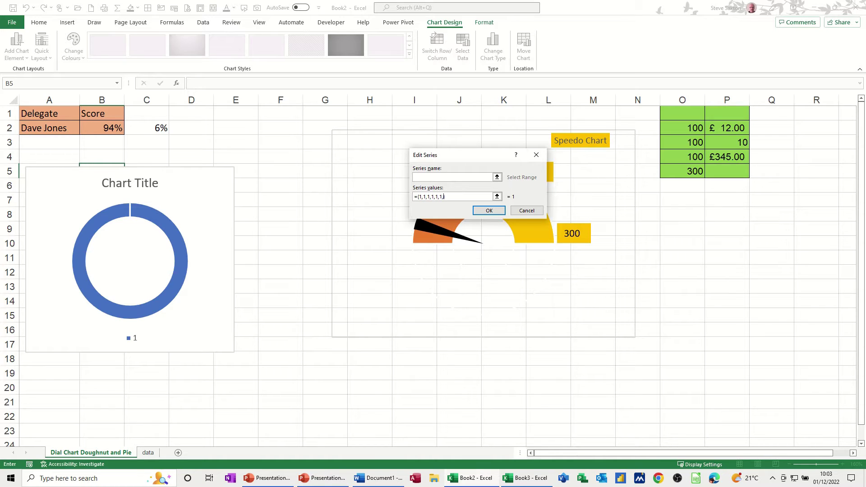
type("1,1")
left_click(489, 210)
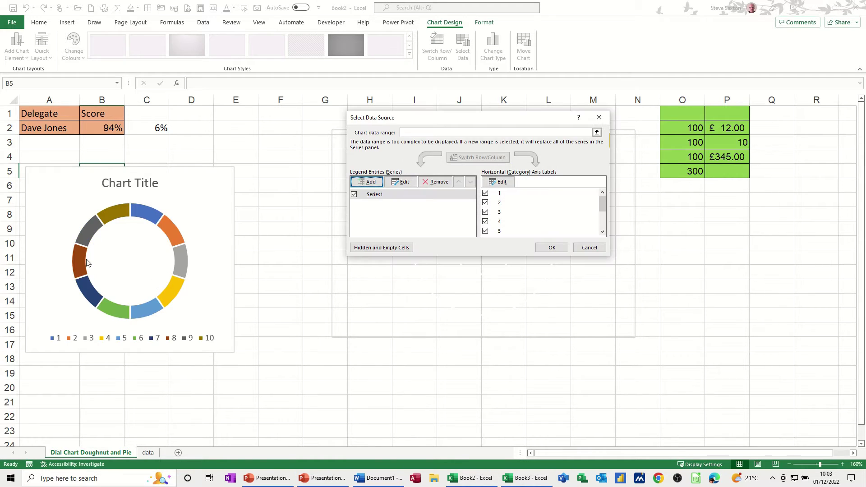
left_click(552, 248)
left_click(165, 334)
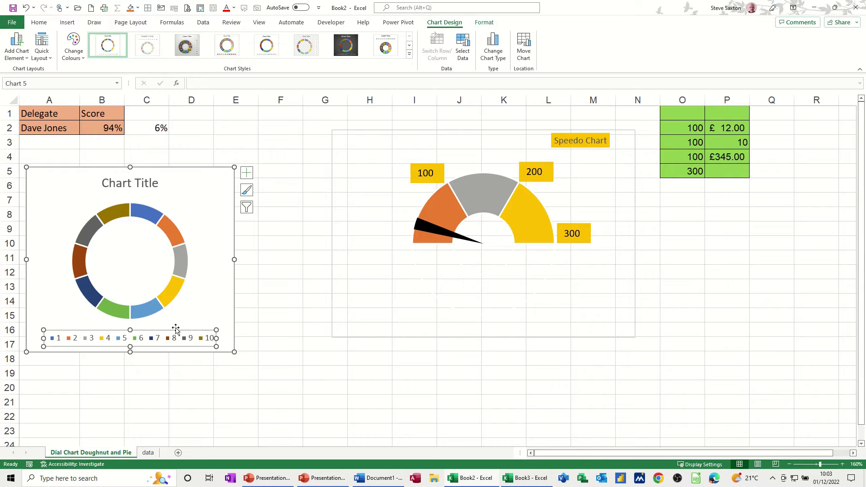
key("Delete")
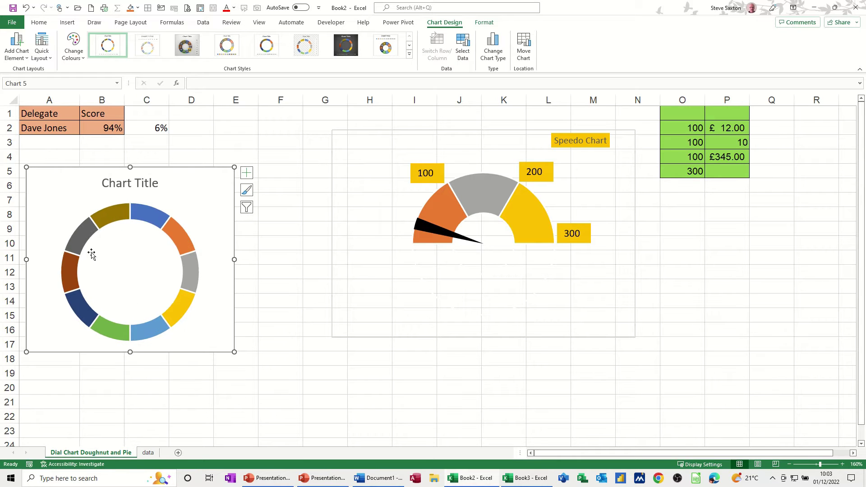
Format the whole doughnut series with a solid grey fill
left_click(154, 217)
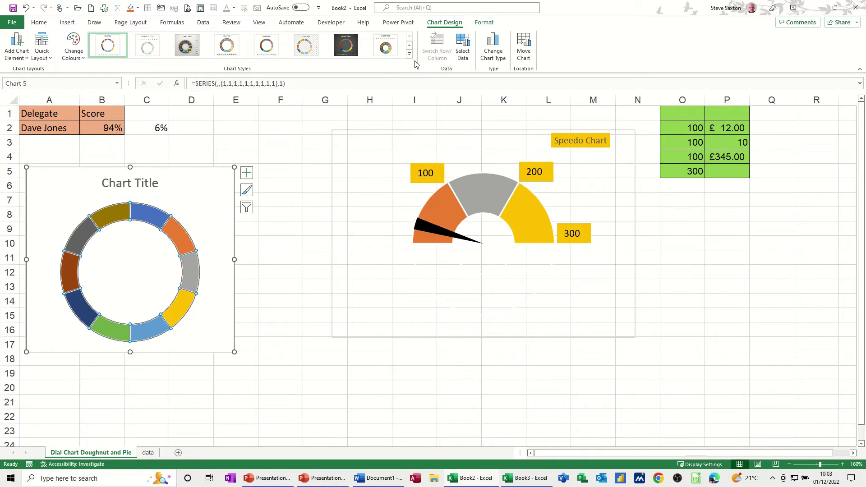
left_click(153, 220)
left_click(179, 207)
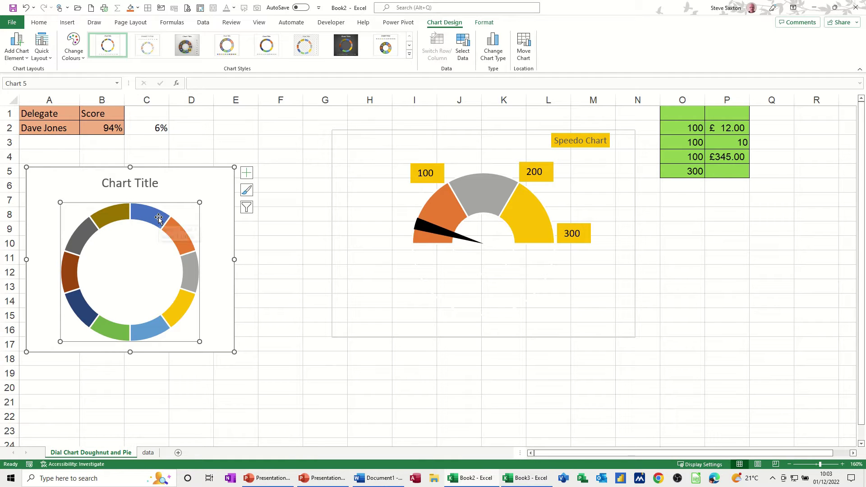
double_click(159, 218)
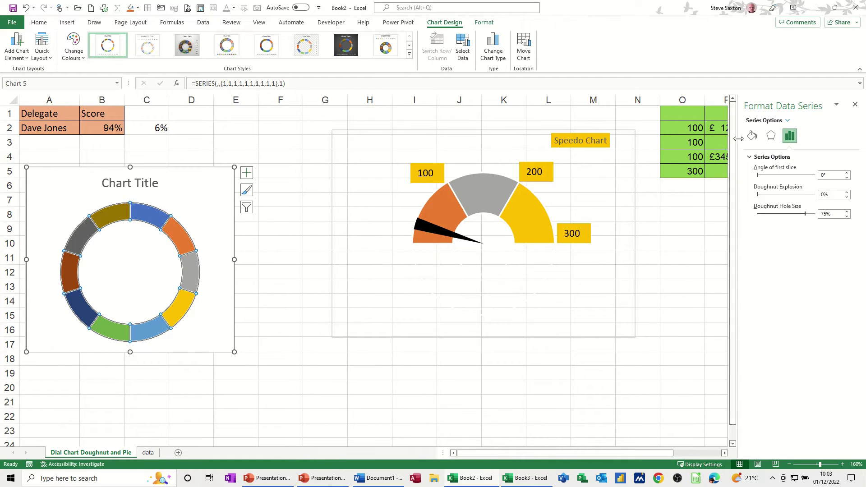
left_click(752, 136)
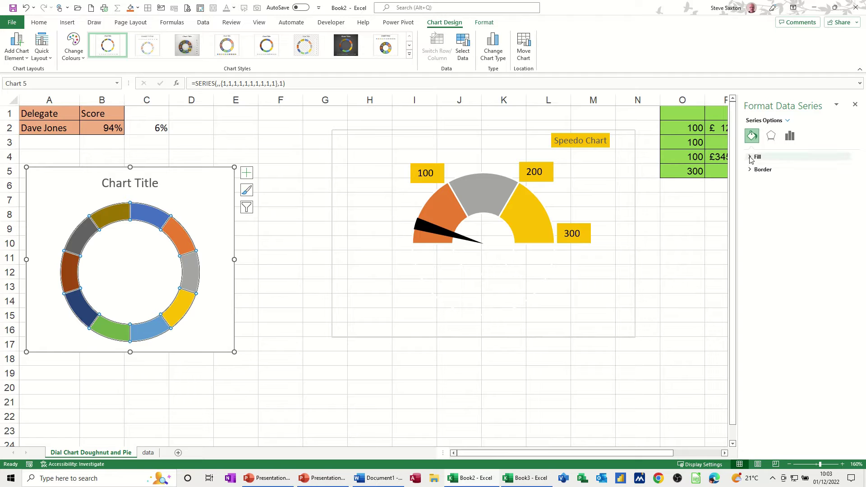
left_click(751, 157)
left_click(756, 180)
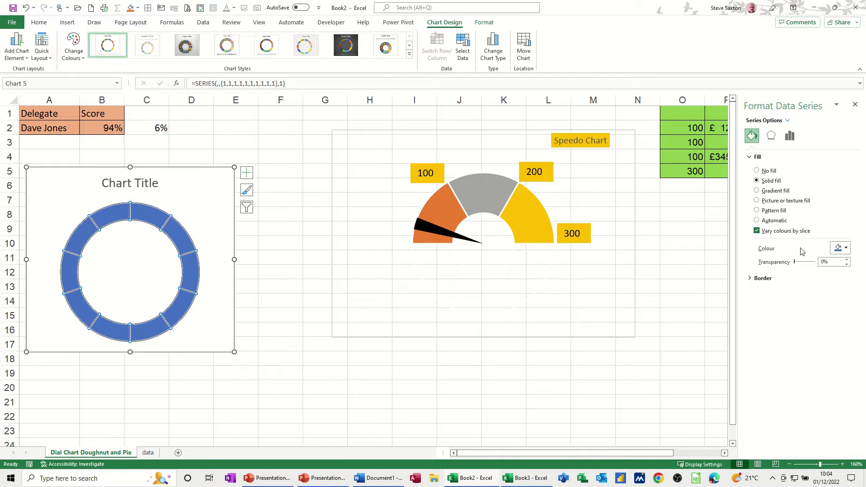
left_click(839, 248)
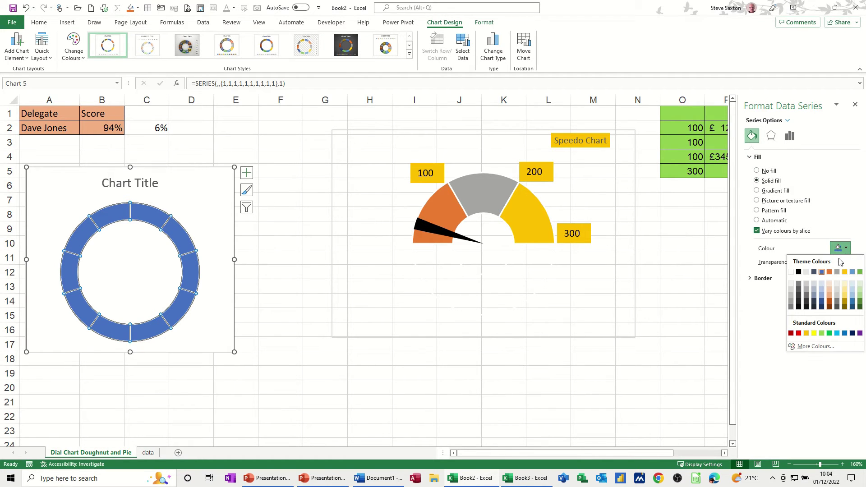
left_click(791, 301)
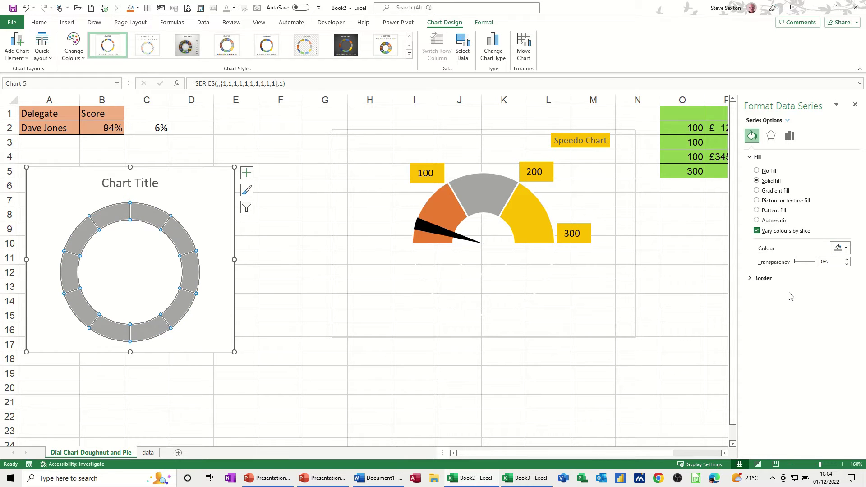
Try a very pale grey fill on all segments of the doughnut ring
left_click(845, 248)
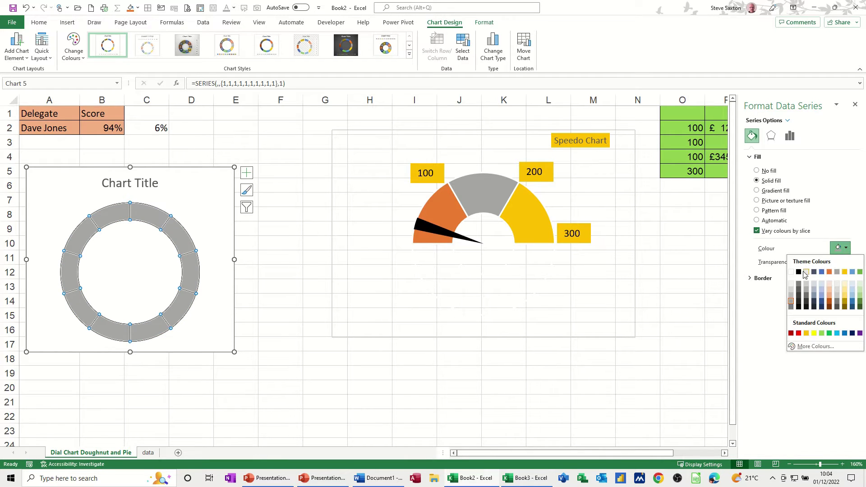
left_click(795, 289)
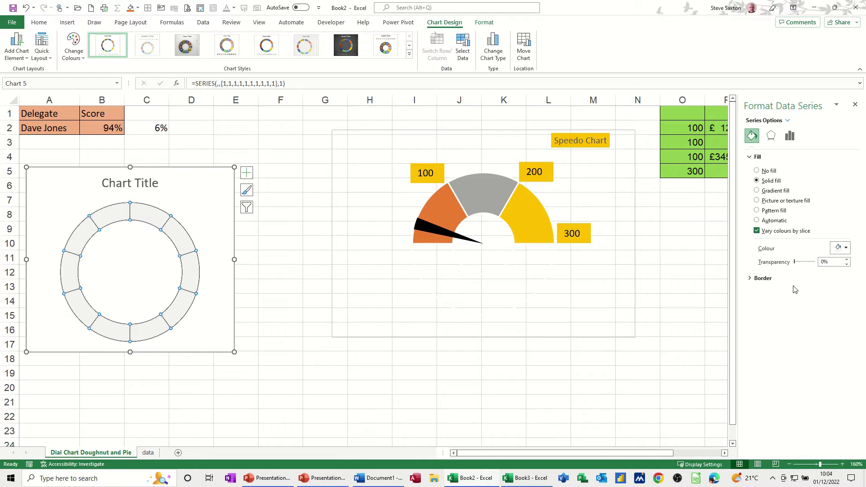
left_click(287, 185)
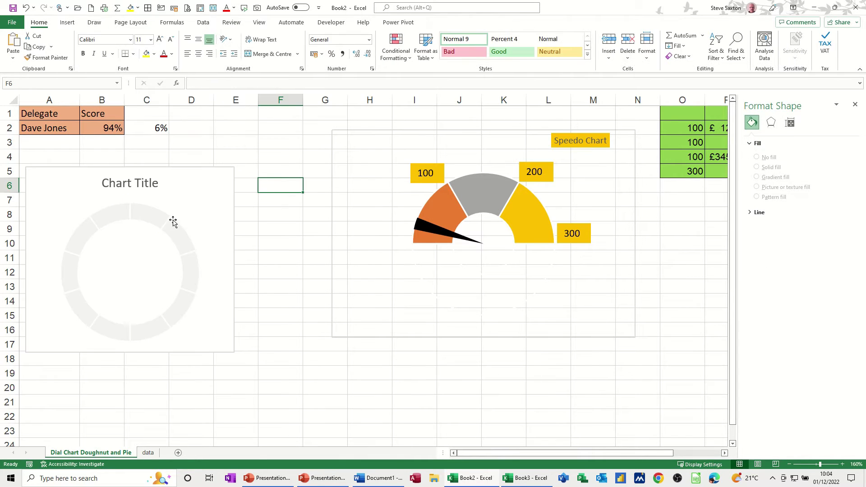
Recolour the whole doughnut series with a light-to-medium grey fill and delete the chart title
left_click(149, 217)
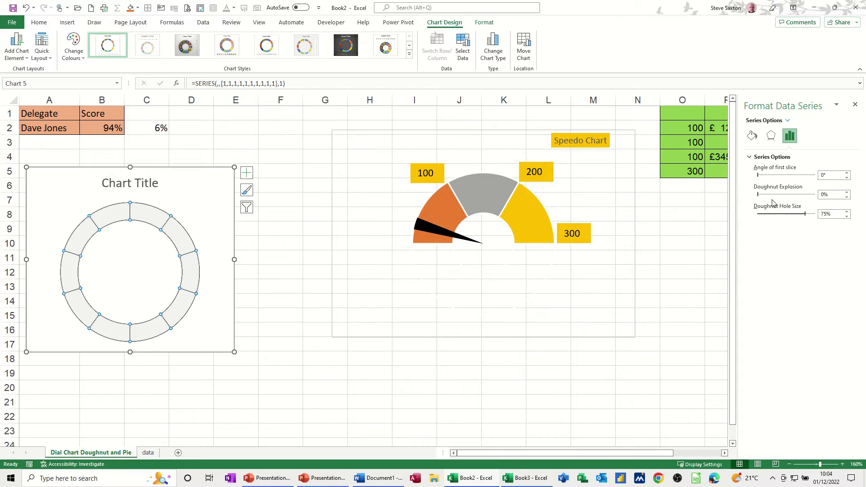
left_click(752, 135)
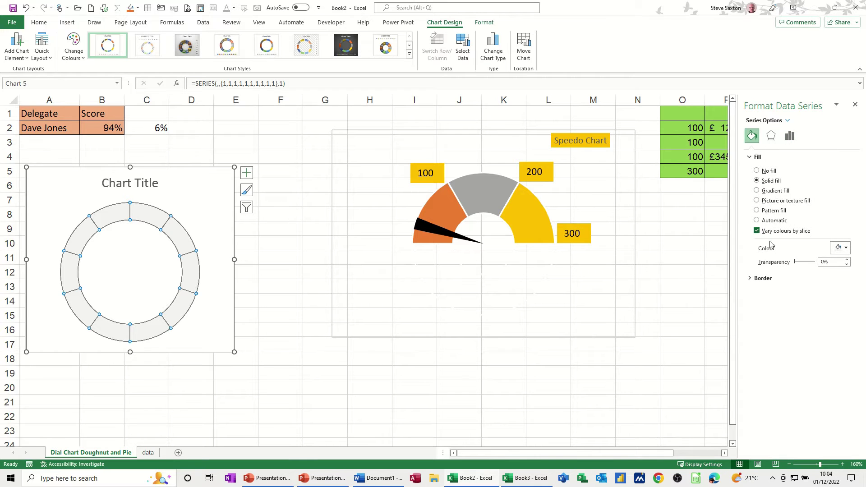
left_click(843, 248)
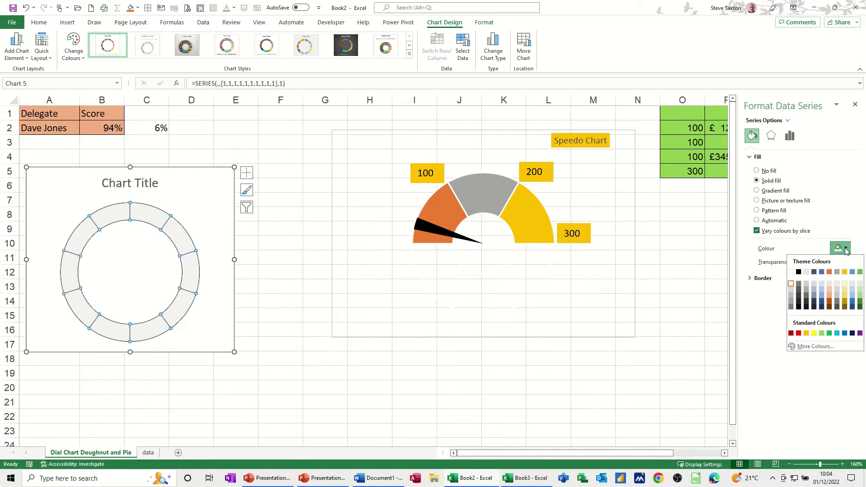
left_click(790, 296)
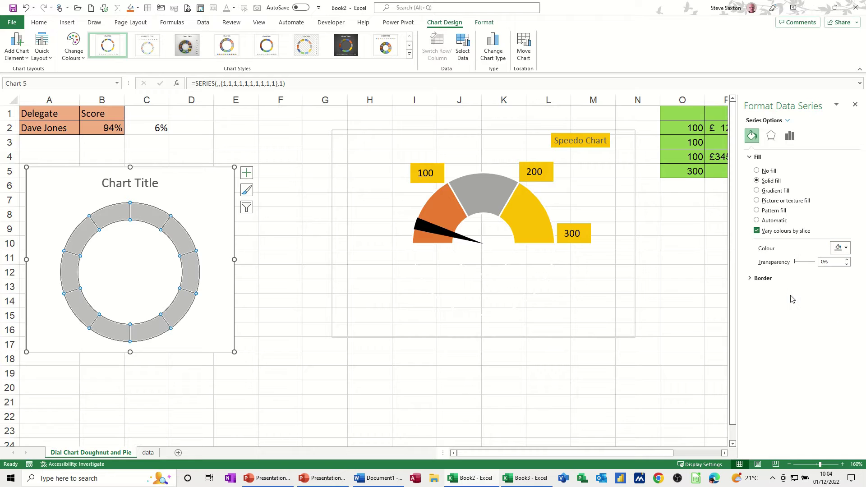
left_click(263, 235)
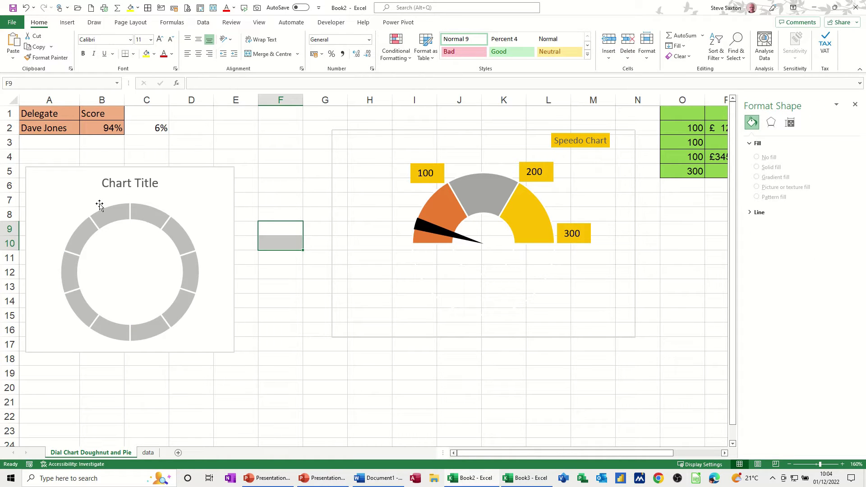
left_click(140, 184)
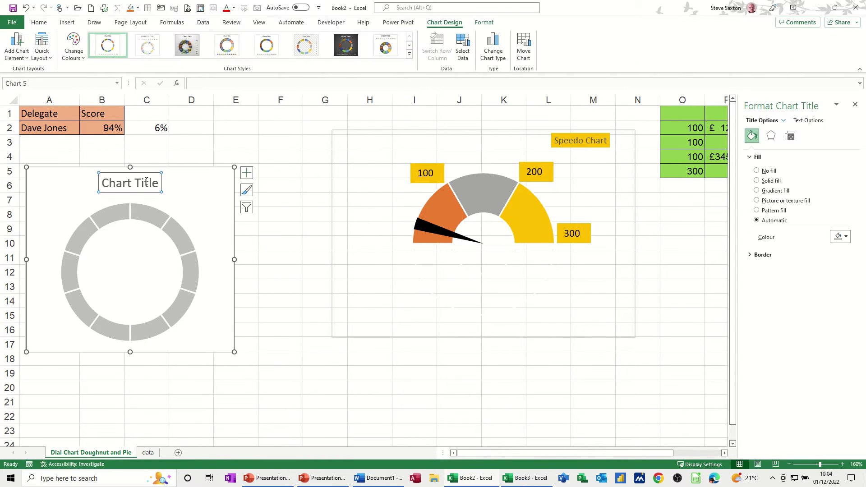
key("Delete")
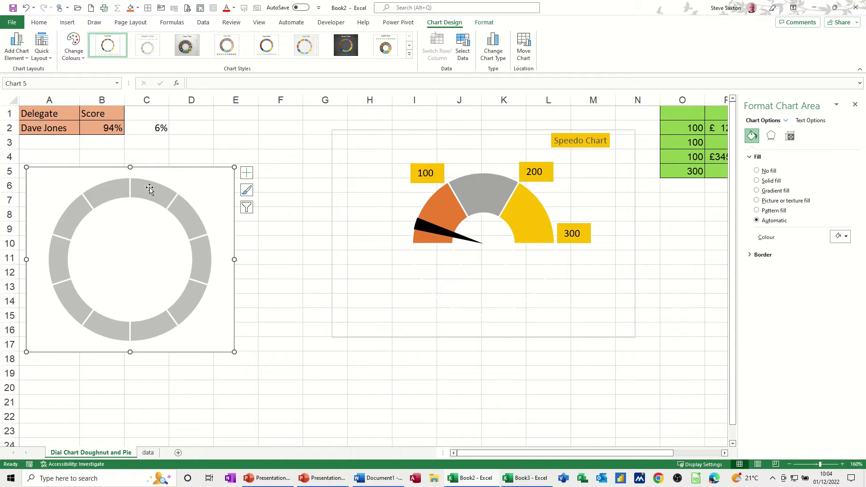
Add a second series to the doughnut chart using cells B2:C2 as its values
left_click(150, 189)
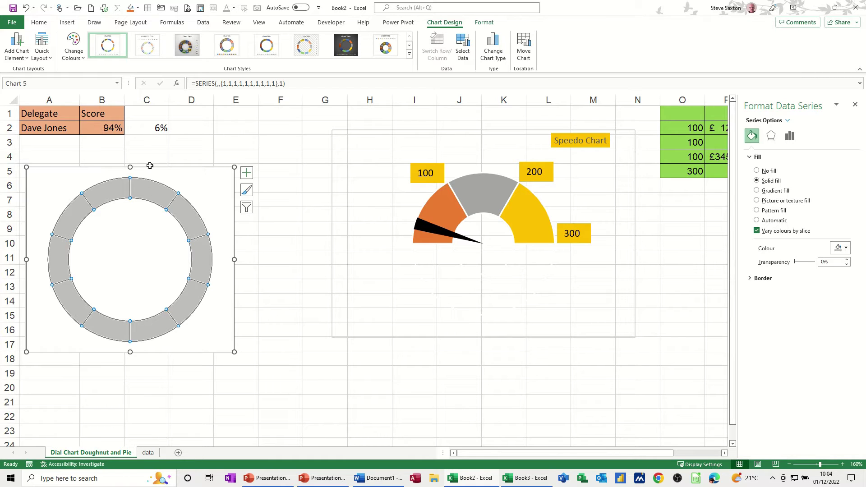
left_click(463, 46)
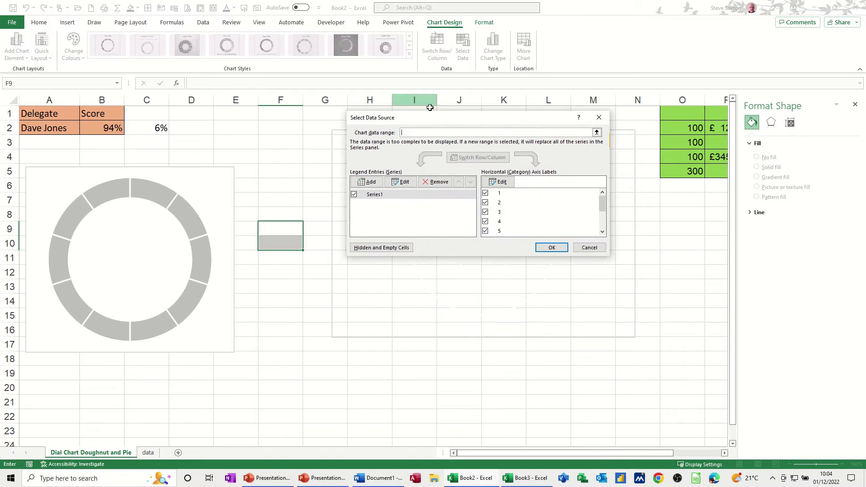
left_click(369, 181)
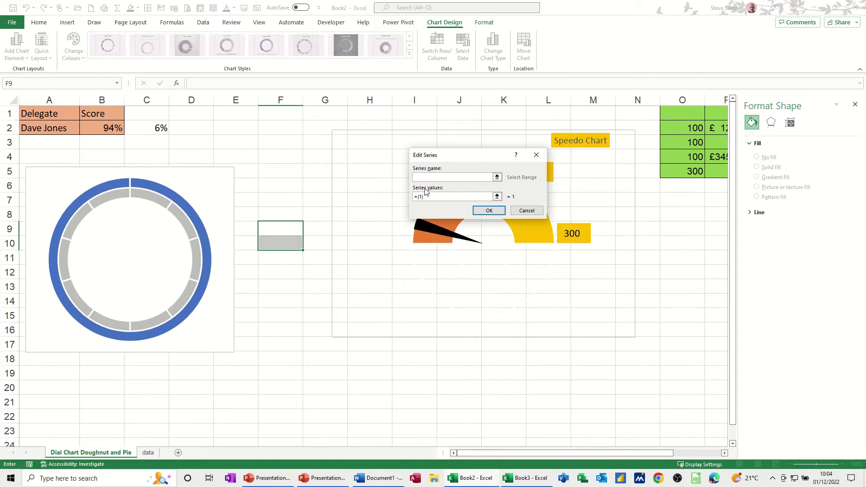
left_click(497, 196)
left_click_drag(107, 128, 149, 128)
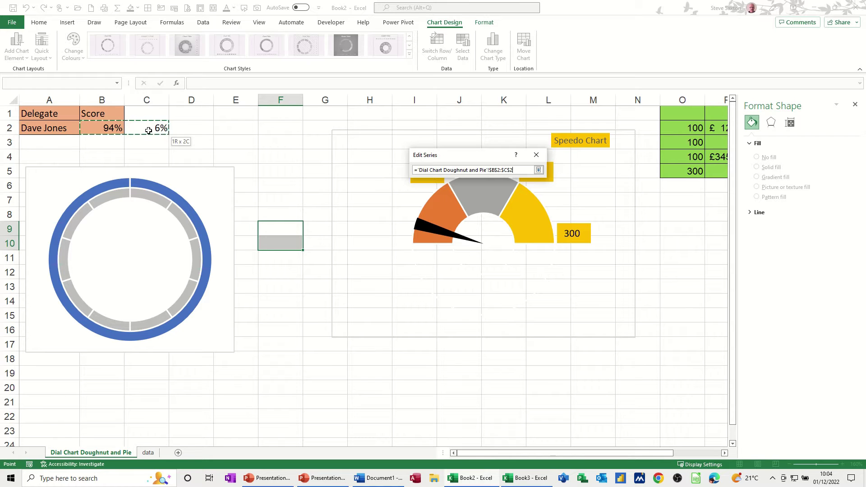
left_click(538, 170)
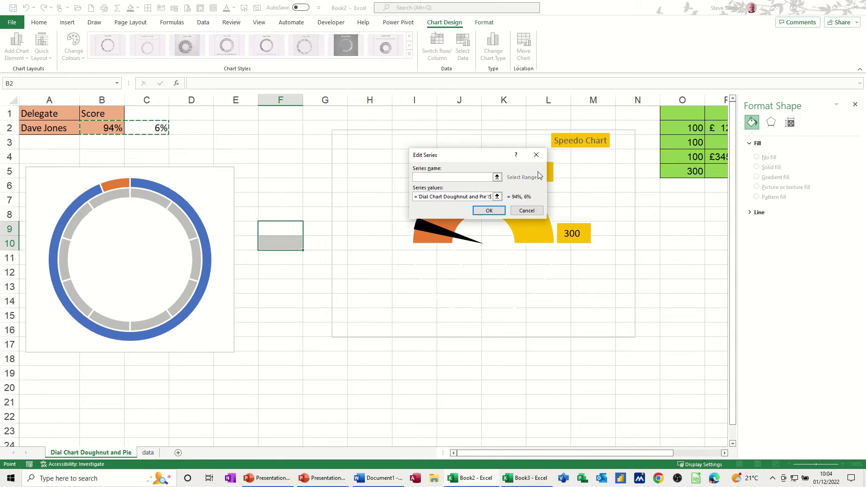
left_click(489, 211)
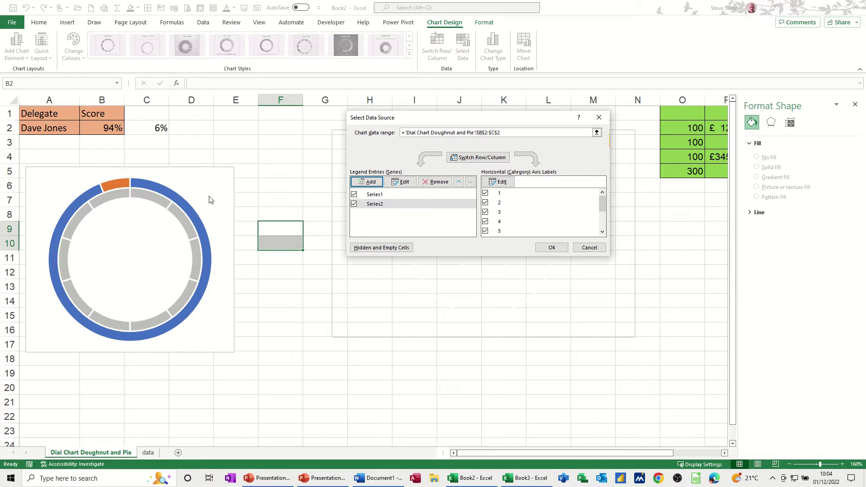
left_click(552, 248)
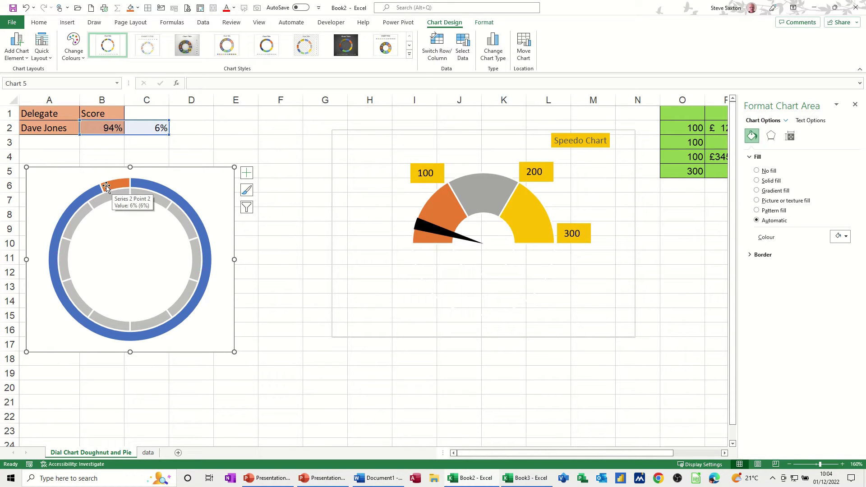
Assign Series2 to the secondary axis, keeping both series as doughnut types
left_click(150, 185)
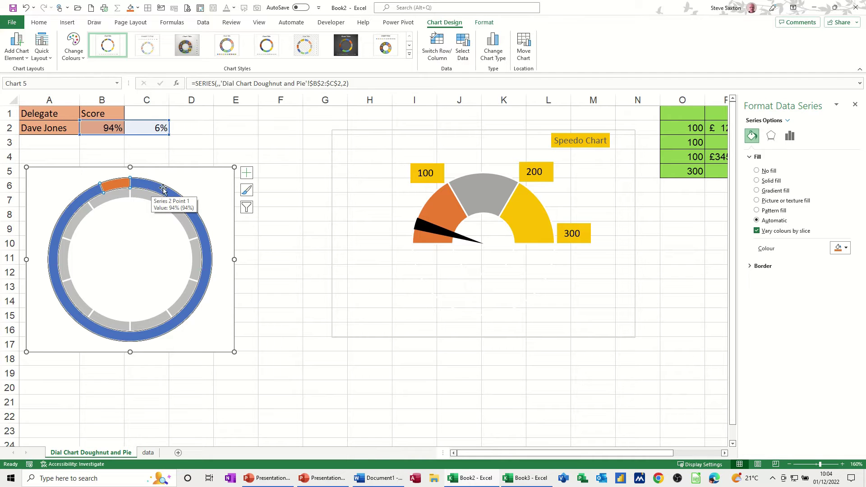
left_click(492, 49)
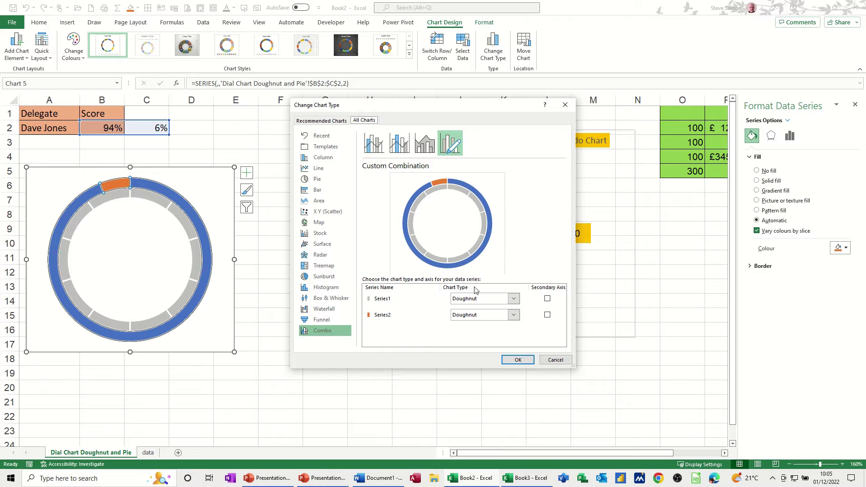
left_click(547, 315)
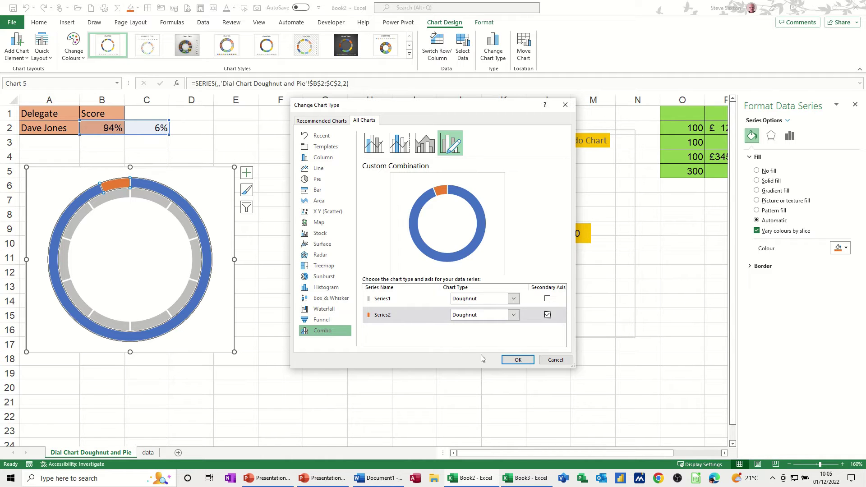
left_click(509, 360)
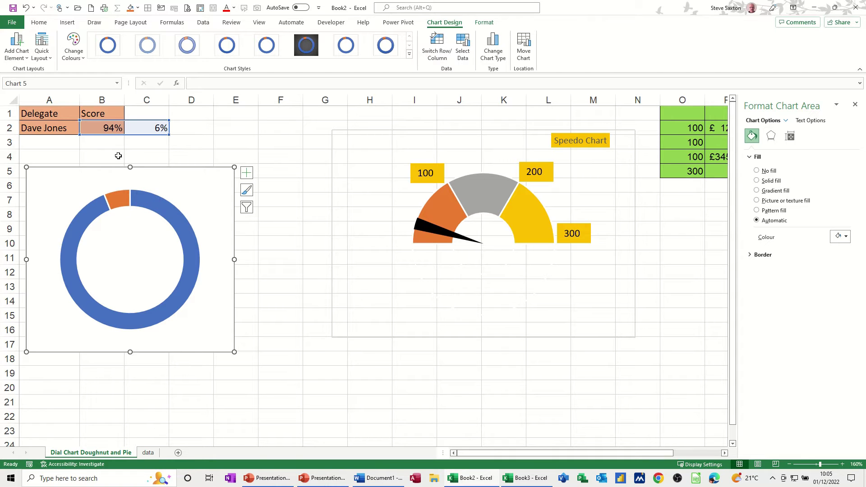
Choose the third delegate from the drop-down list in cell A2 to test the chart
left_click(45, 127)
left_click(84, 129)
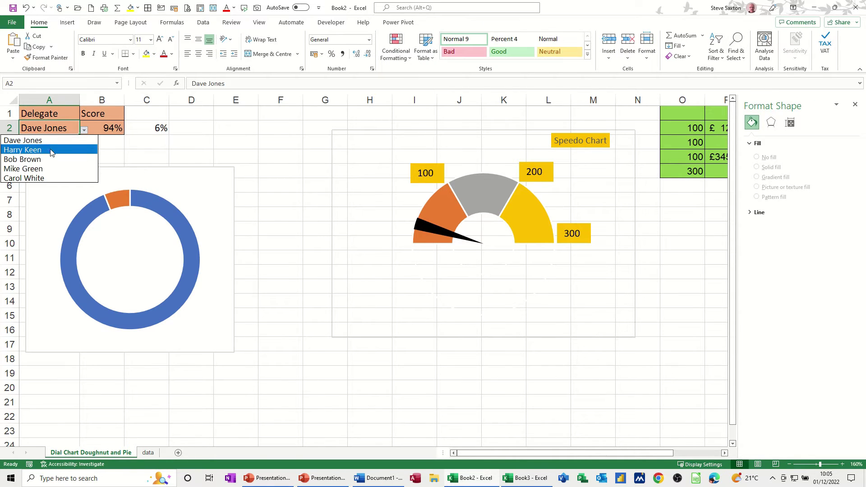
left_click(48, 159)
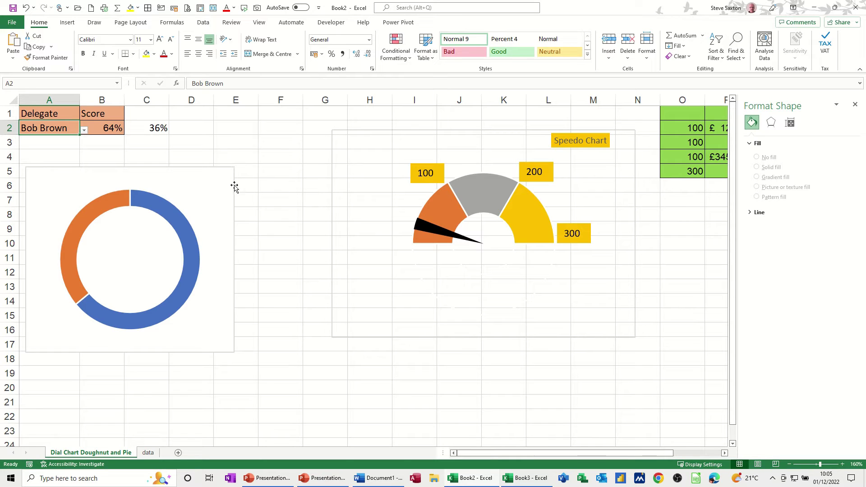
left_click(223, 146)
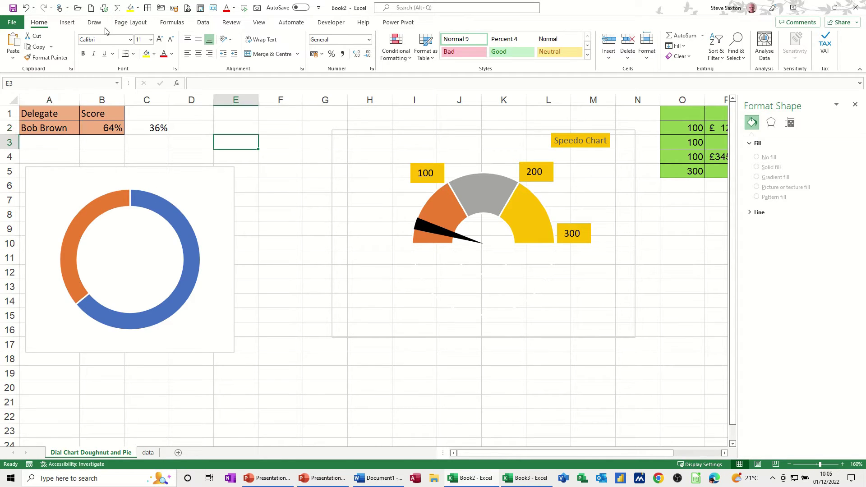
Draw a rectangle about 0.61 cm high and 1.7 cm wide just above the chart's upper-right corner
left_click(68, 24)
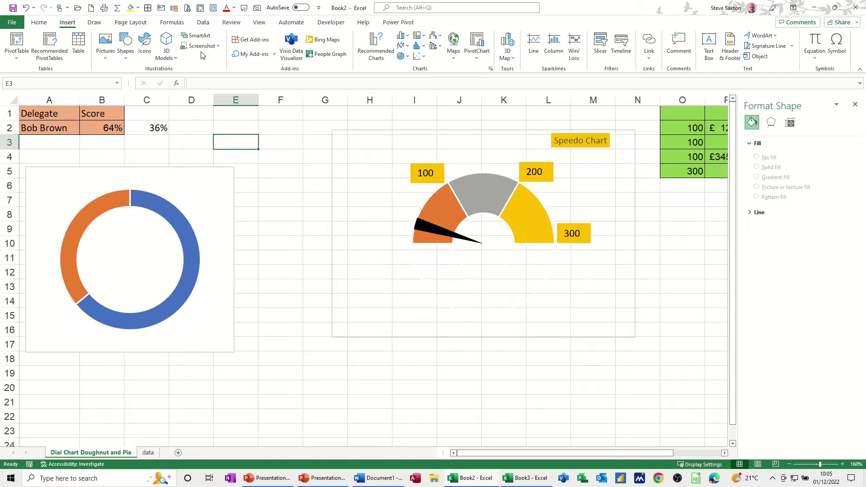
left_click(125, 43)
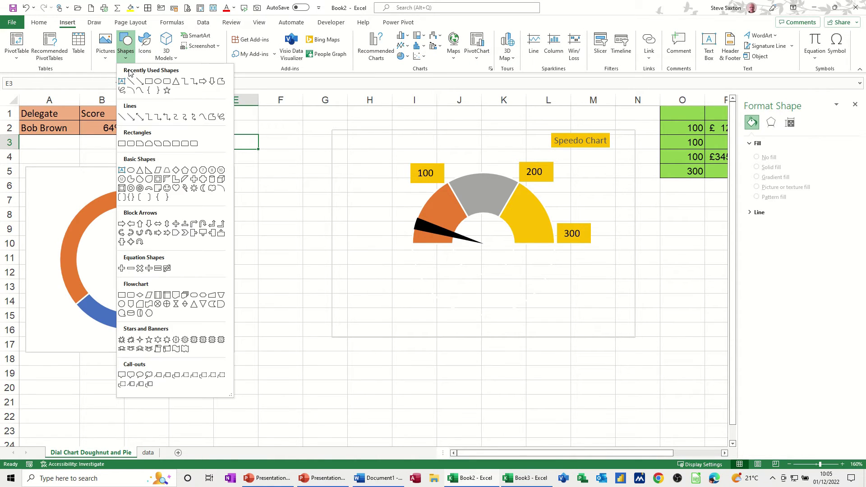
left_click(146, 85)
left_click_drag(212, 146, 259, 163)
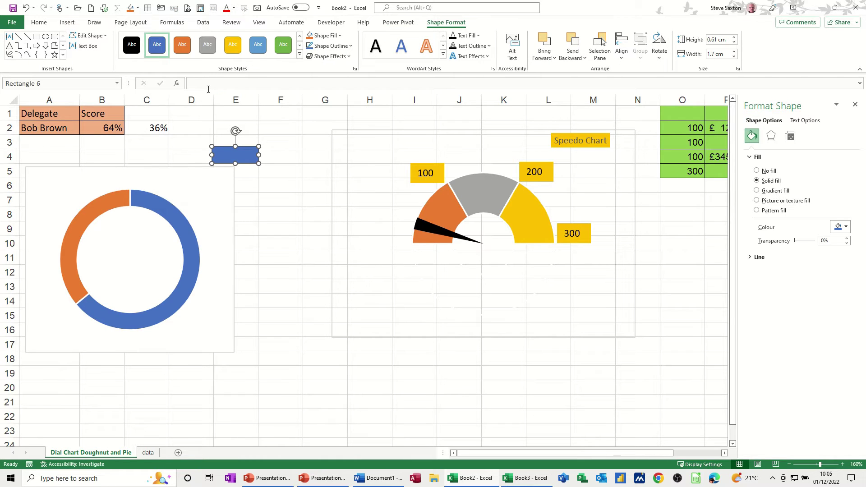
Link the rectangle's text to cell A2 and place it, widened to about 2.37 cm, beside the chart around row 7
type("=")
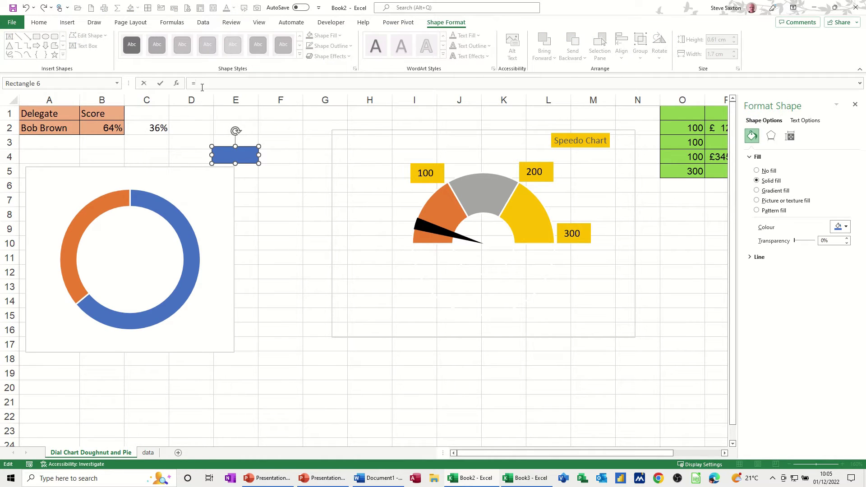
left_click(60, 129)
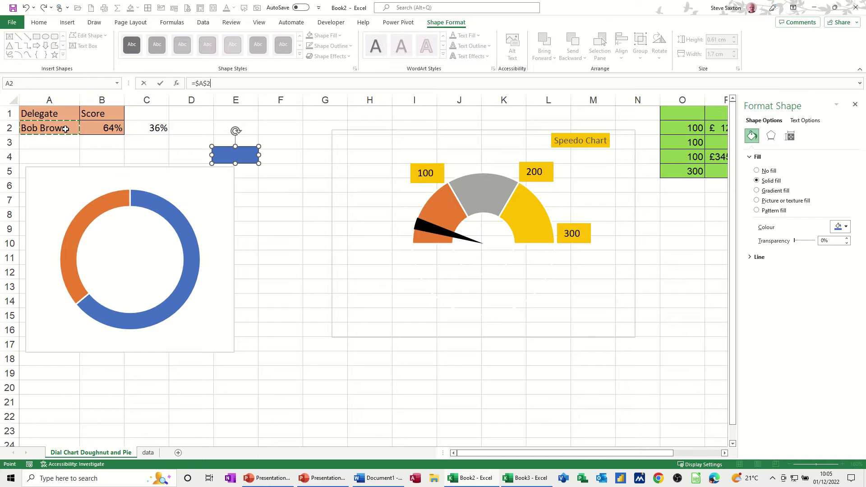
left_click(160, 86)
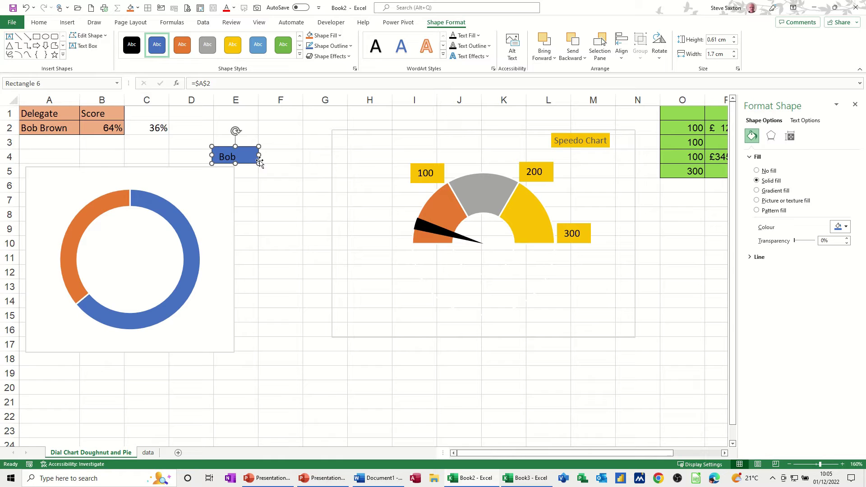
left_click_drag(260, 155, 283, 208)
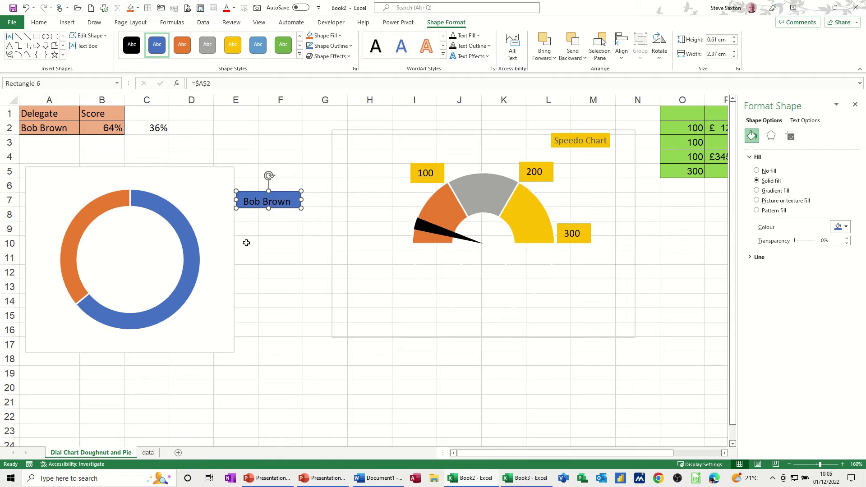
left_click(256, 268)
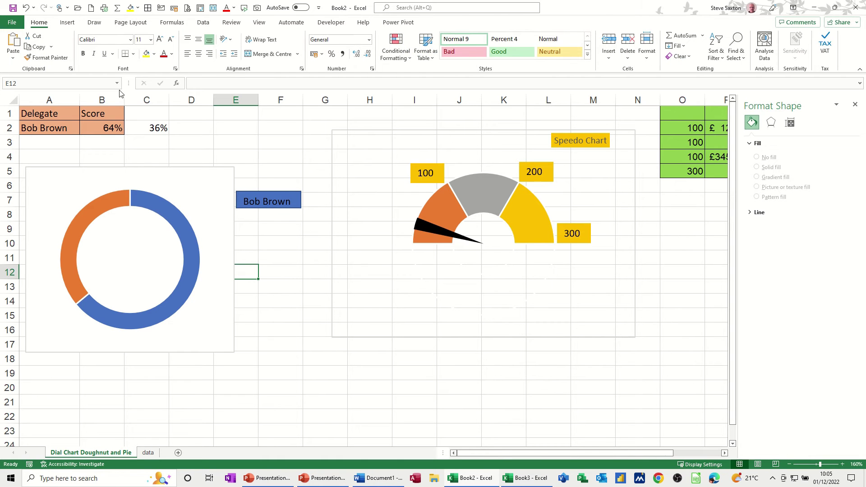
Draw a second rectangle, about 0.84 by 1.55 cm, below the delegate name box and link its text to cell B2
left_click(67, 22)
left_click(128, 59)
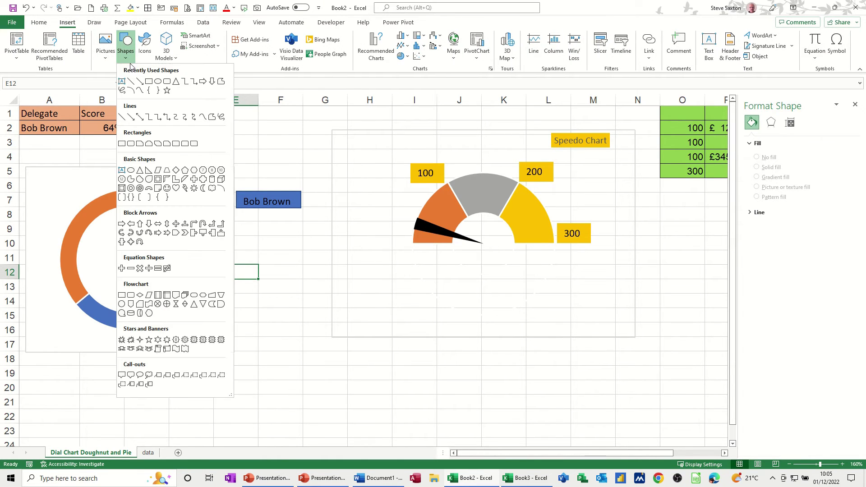
left_click(153, 93)
left_click_drag(245, 241, 288, 265)
left_click(207, 82)
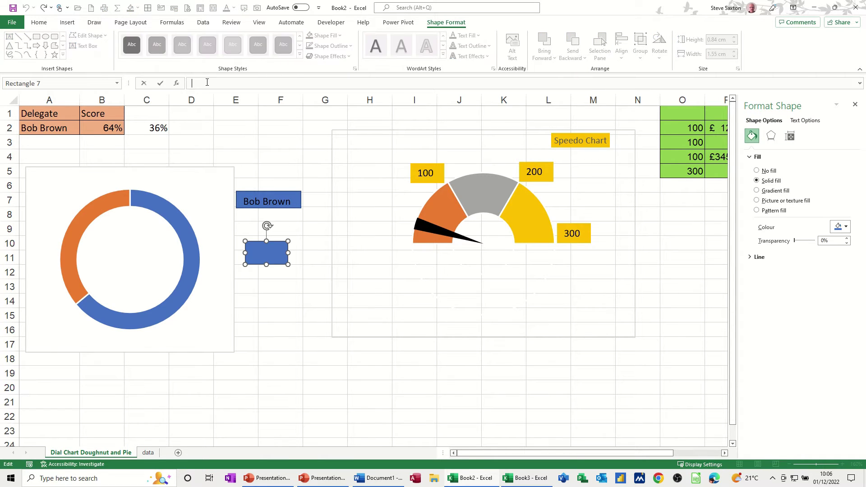
type("=")
left_click(114, 125)
left_click(161, 84)
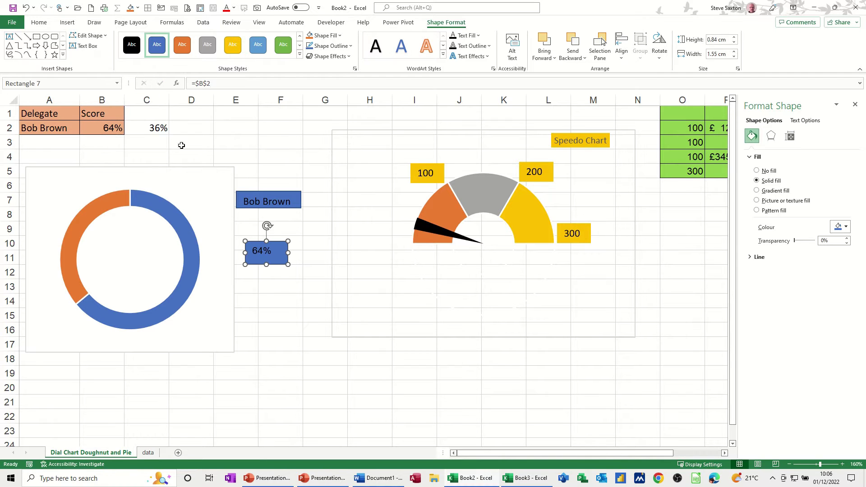
Reduce the score box's height to about 0.68 cm and place the delegate name box above the score box inside the doughnut hole
left_click_drag(268, 265, 115, 378)
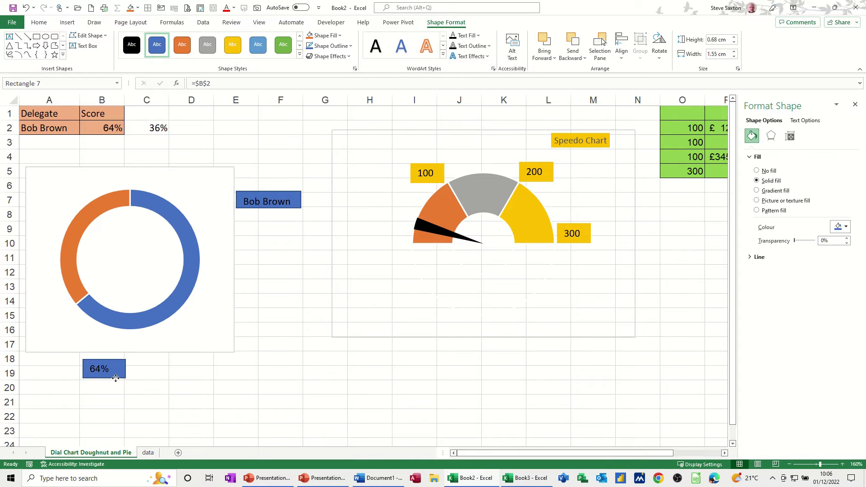
left_click_drag(258, 208, 121, 250)
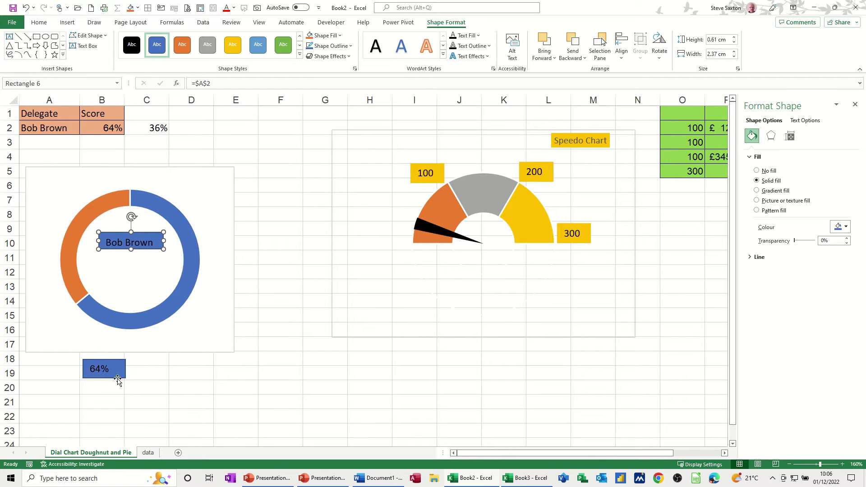
left_click_drag(112, 377, 142, 281)
left_click(234, 151)
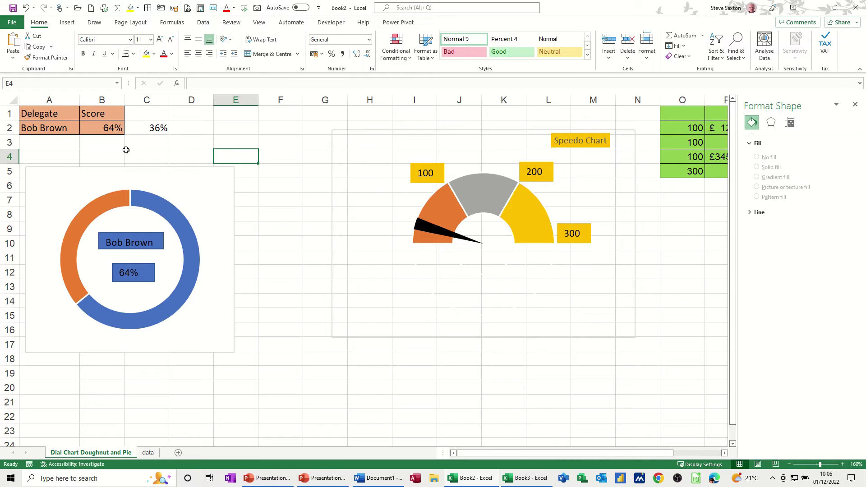
Choose the first delegate from the drop-down list in cell A2 to test the linked labels
left_click(72, 129)
left_click(84, 130)
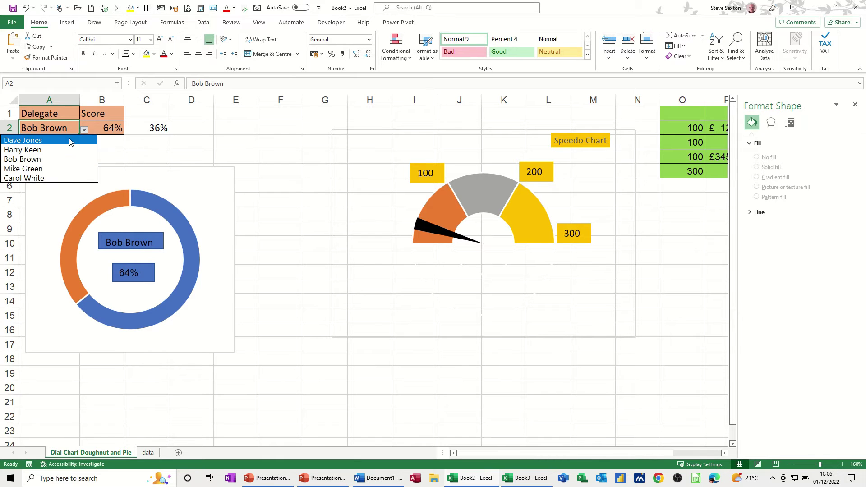
left_click(65, 141)
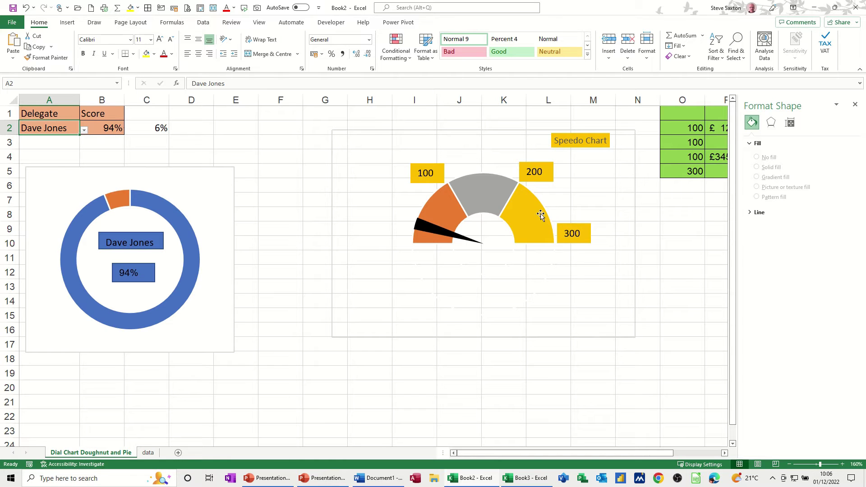
Delete the existing Speedo Chart from the worksheet
left_click_drag(475, 135, 407, 129)
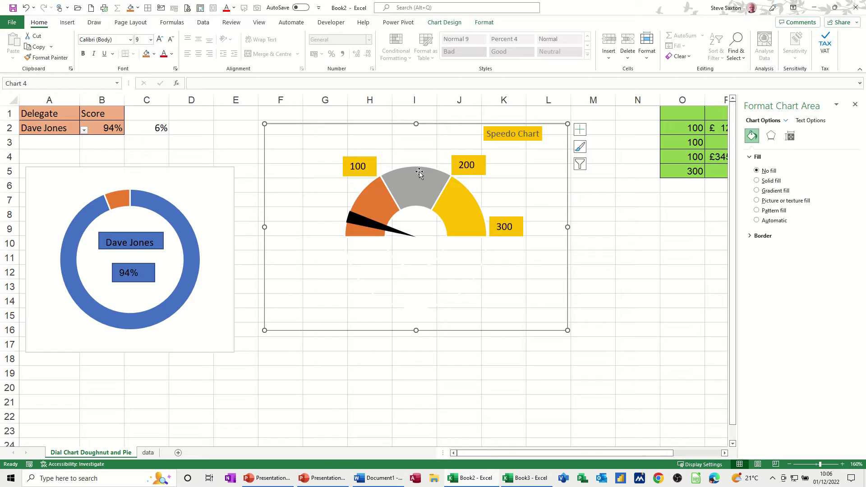
key("Delete")
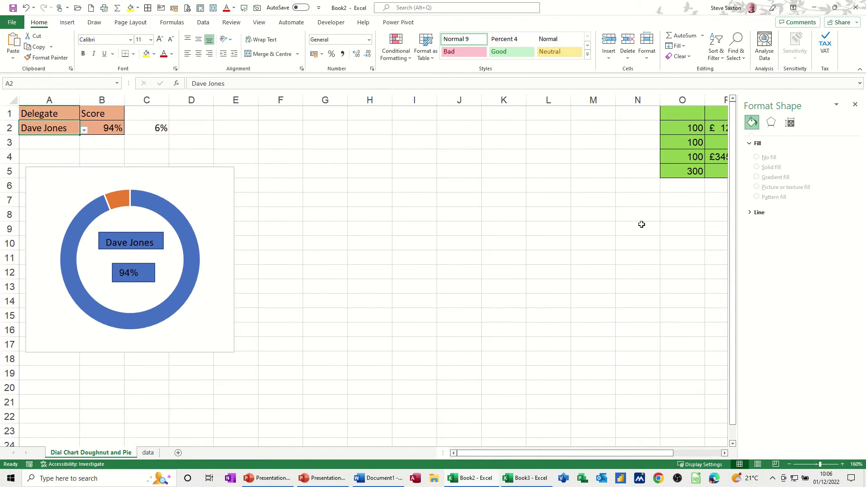
Set each of the three segment values in cells O2, O3 and O4 to 25
left_click_drag(622, 453, 648, 453)
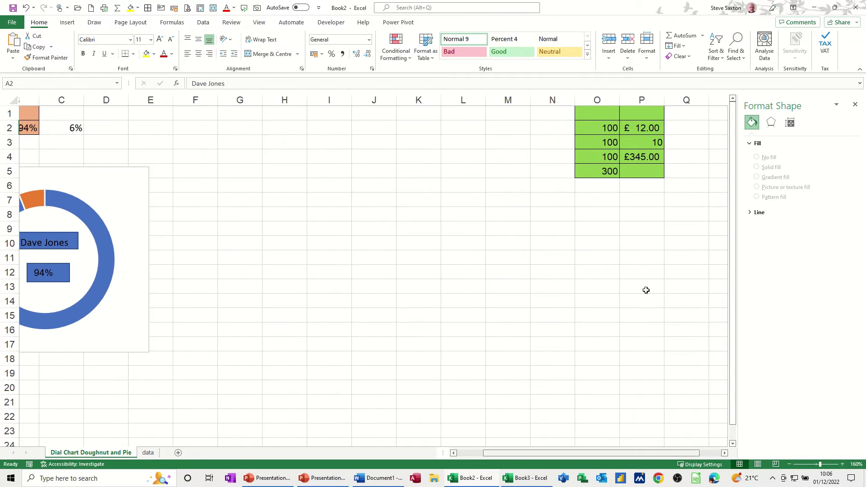
left_click(591, 128)
type("25")
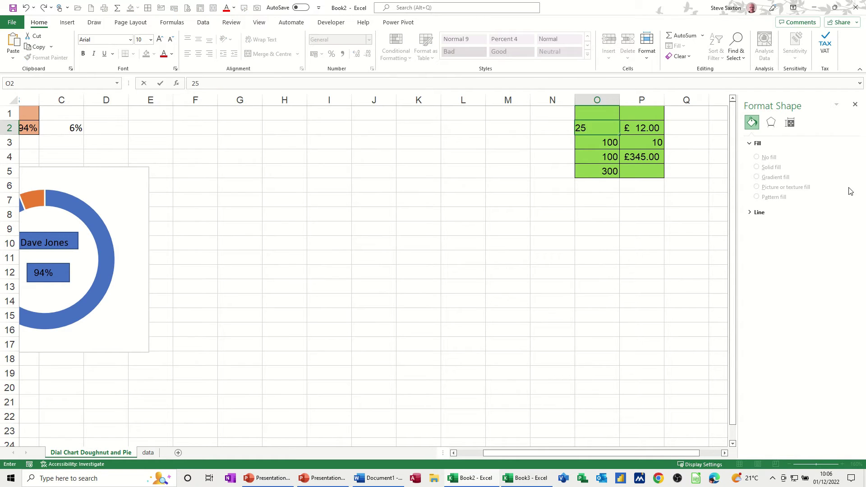
key("Return")
type("3")
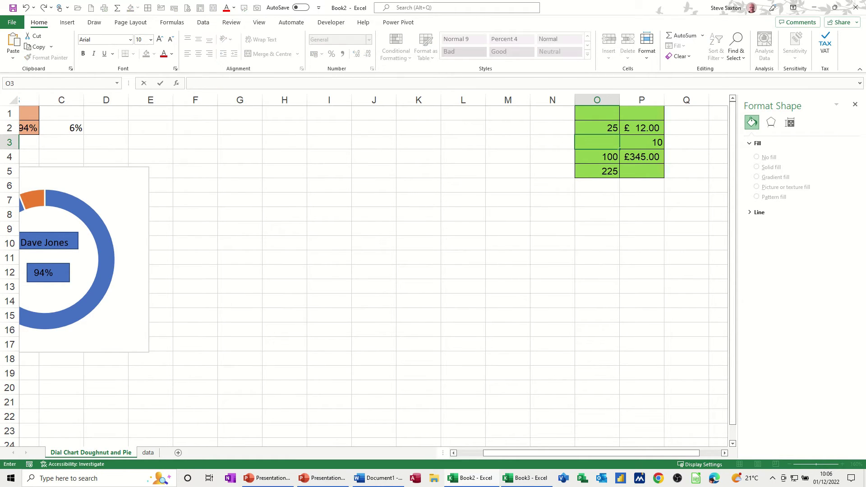
key("Return")
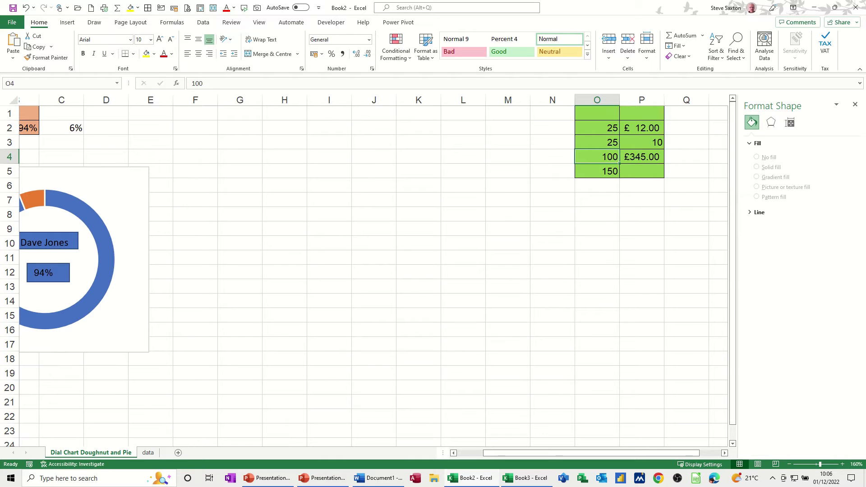
type("25")
key("Return")
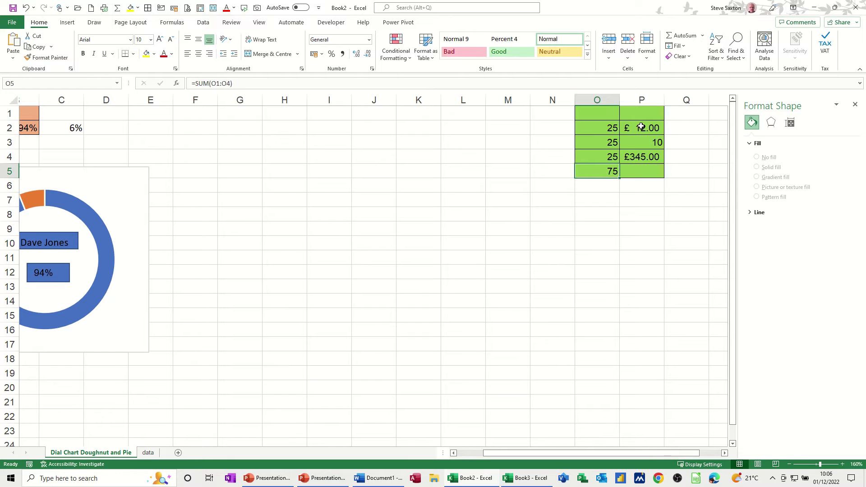
Set the value in cell P4 to 150 and check the pointer values in cells P3 and P2
left_click(653, 157)
type("150")
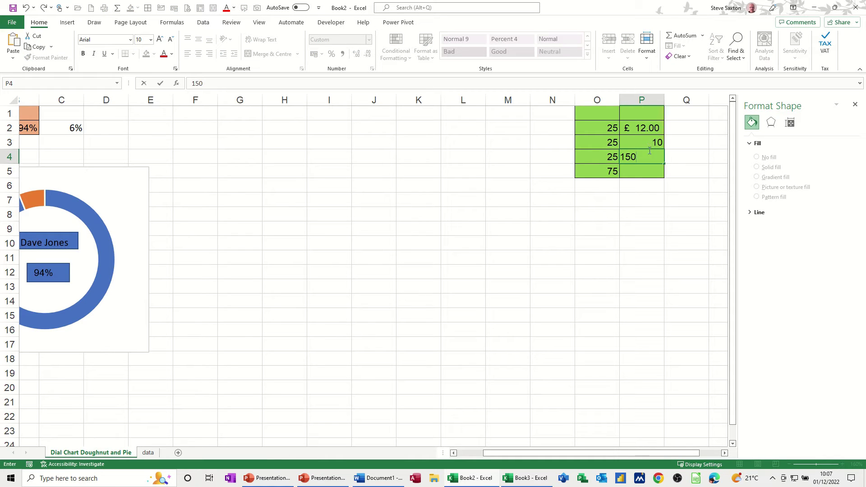
left_click(560, 131)
left_click(646, 142)
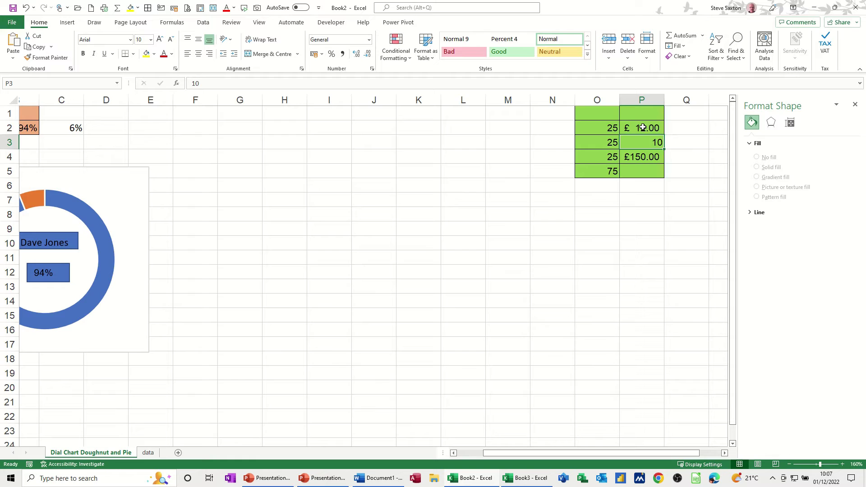
left_click(641, 128)
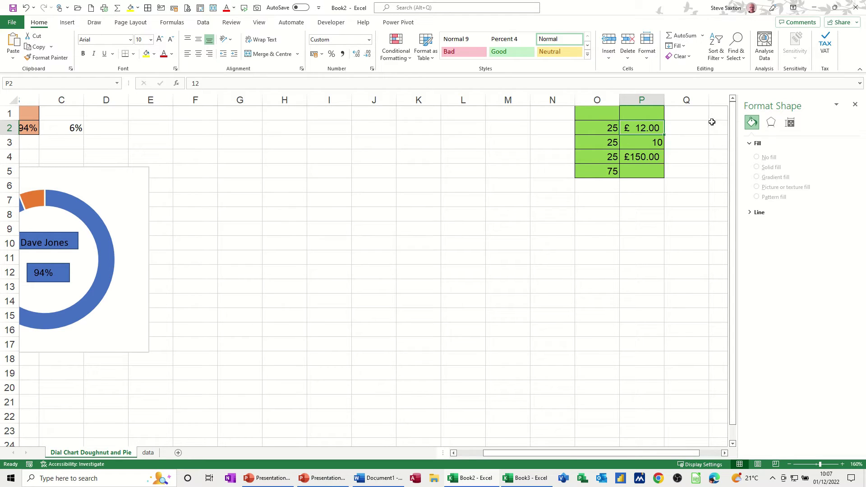
Insert a doughnut chart from the values in O2:O5 and move it up so it starts around row 3
left_click_drag(598, 125, 604, 170)
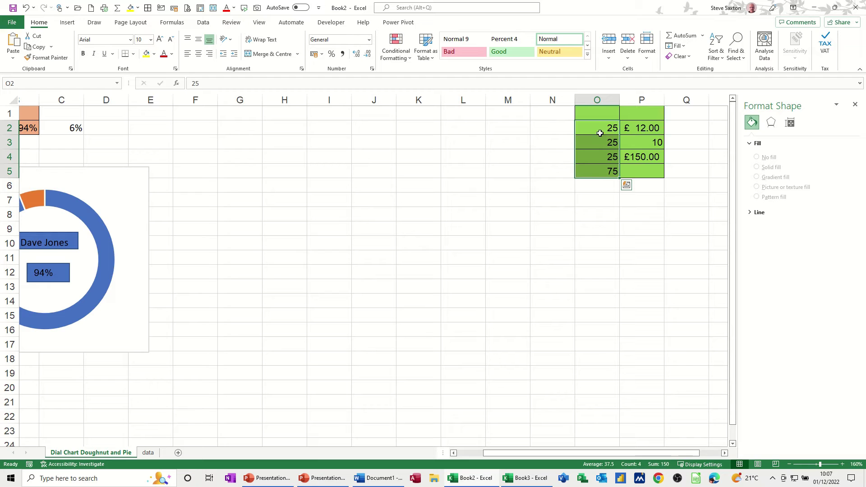
left_click(68, 22)
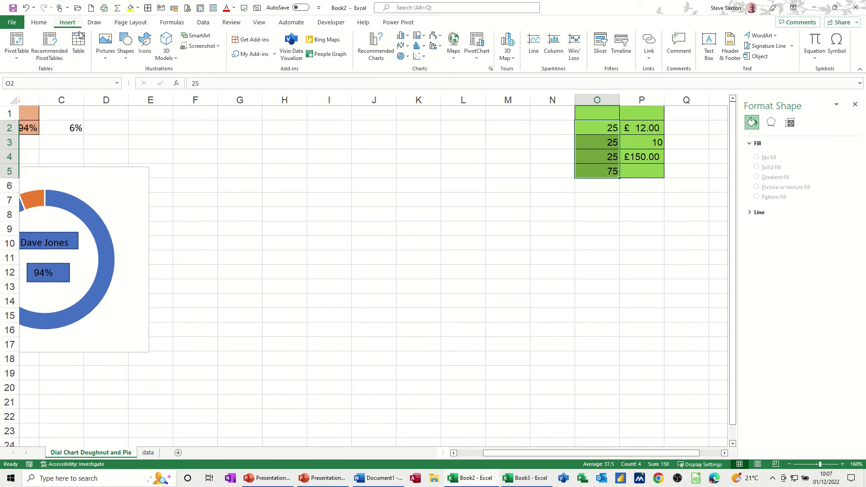
left_click(400, 56)
left_click(410, 171)
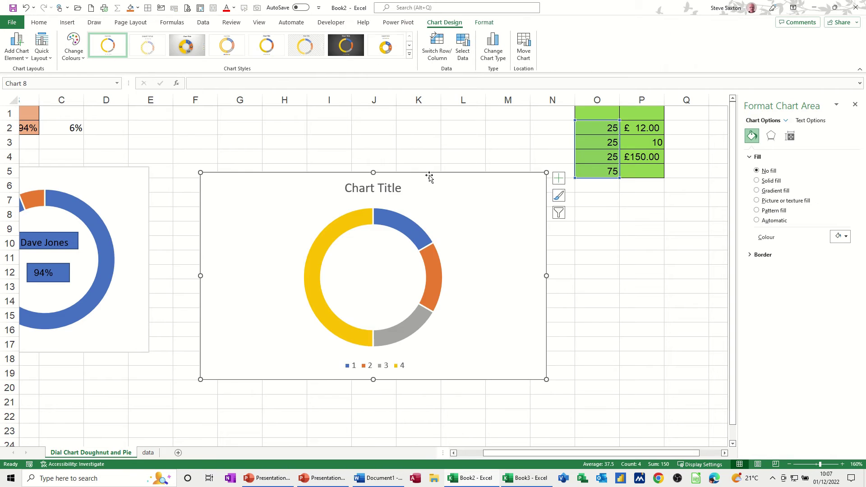
left_click_drag(431, 172, 431, 139)
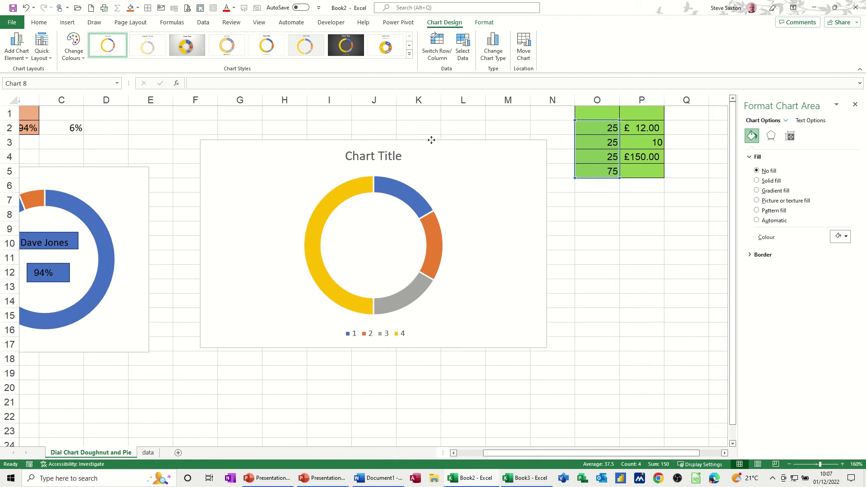
Set the doughnut series' angle of first slice to 270°
left_click(374, 187)
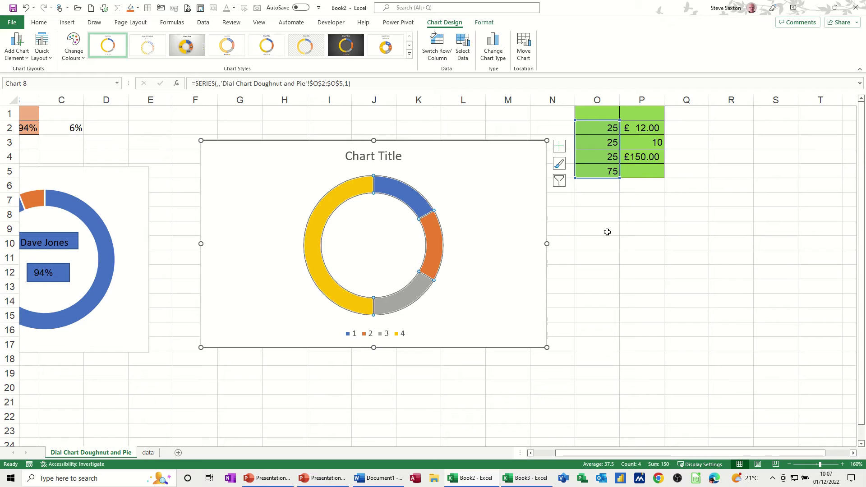
double_click(415, 206)
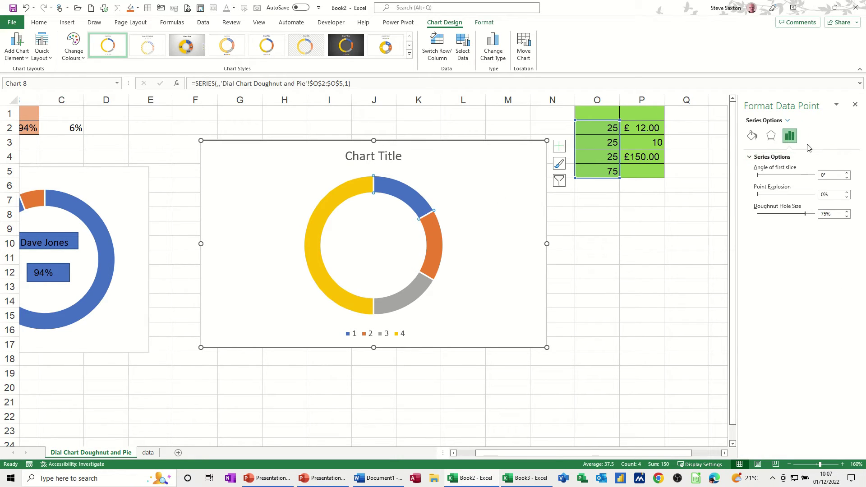
left_click(473, 219)
left_click(435, 229)
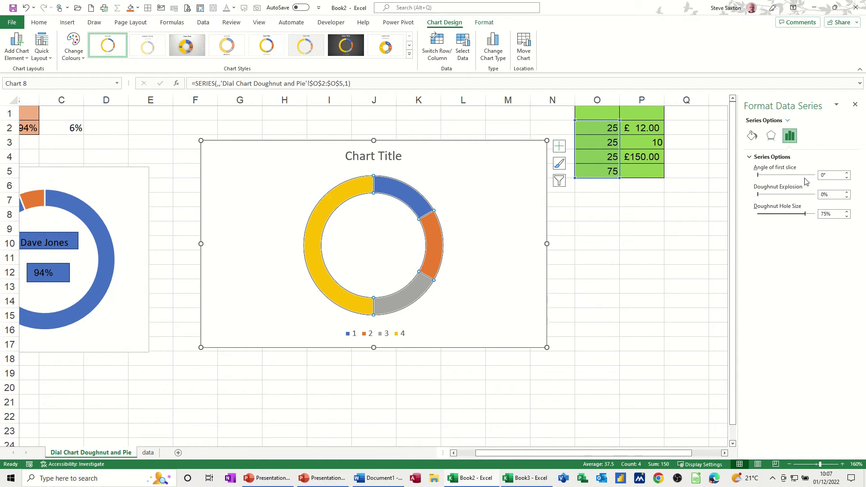
left_click(831, 174)
type("270")
key("Return")
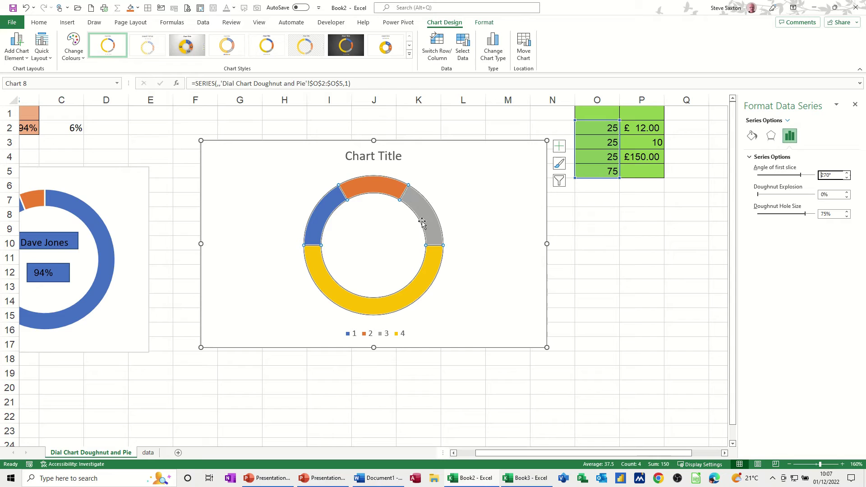
Give the doughnut's large lower-half slice no fill
left_click(421, 277)
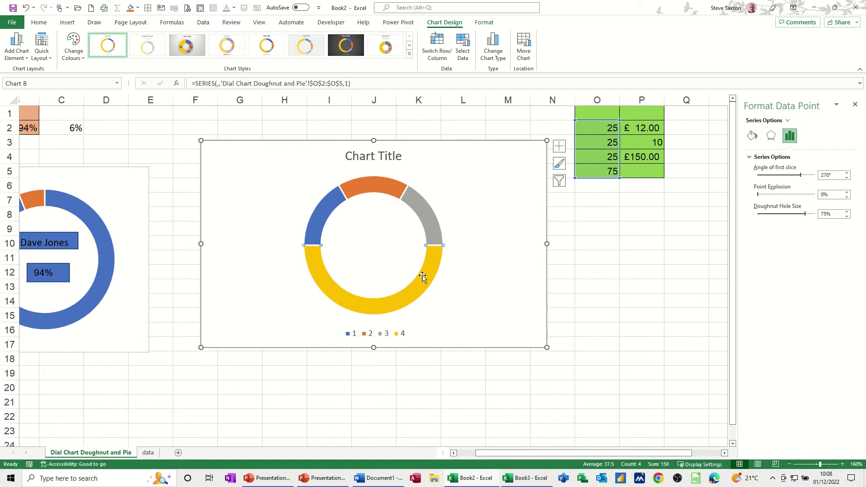
left_click(751, 137)
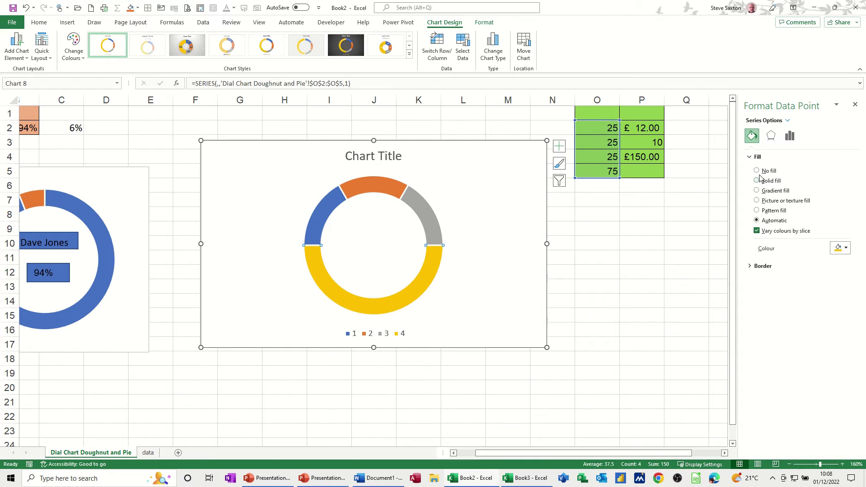
left_click(756, 171)
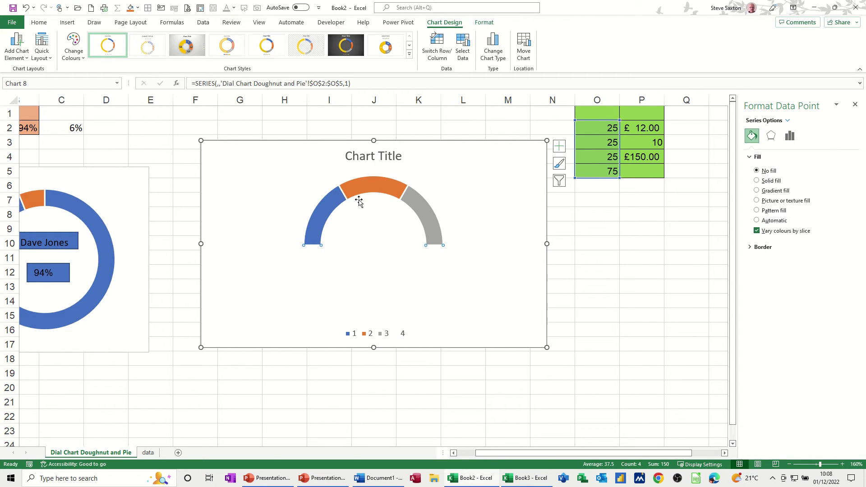
Remove the chart title and the legend from the half-doughnut chart
left_click(384, 166)
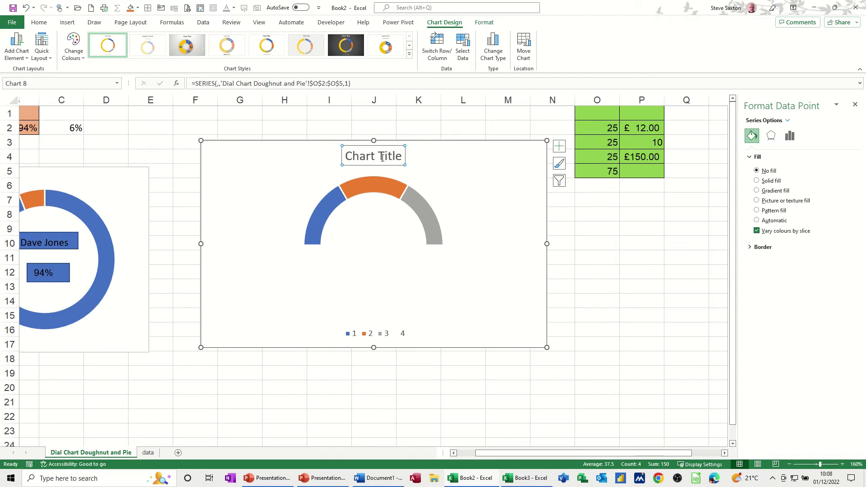
key("Delete")
left_click(388, 334)
key("Delete")
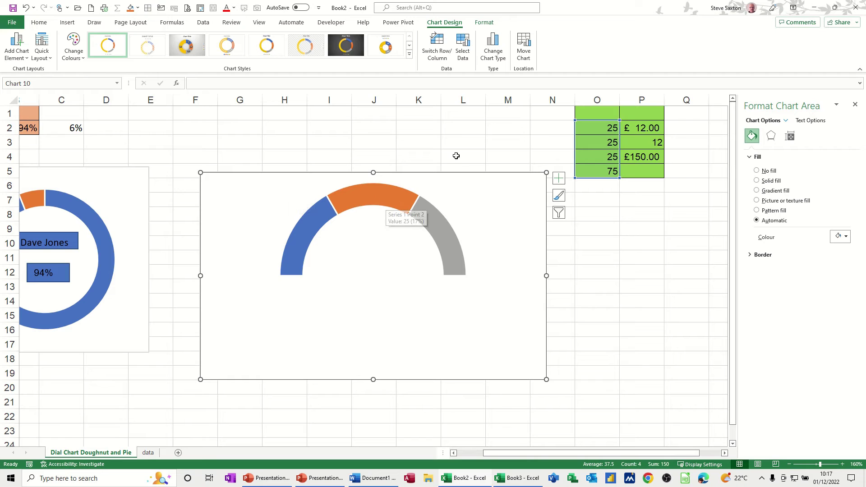
Add a second data series to the half-doughnut chart using the values in P2:P4
left_click(464, 48)
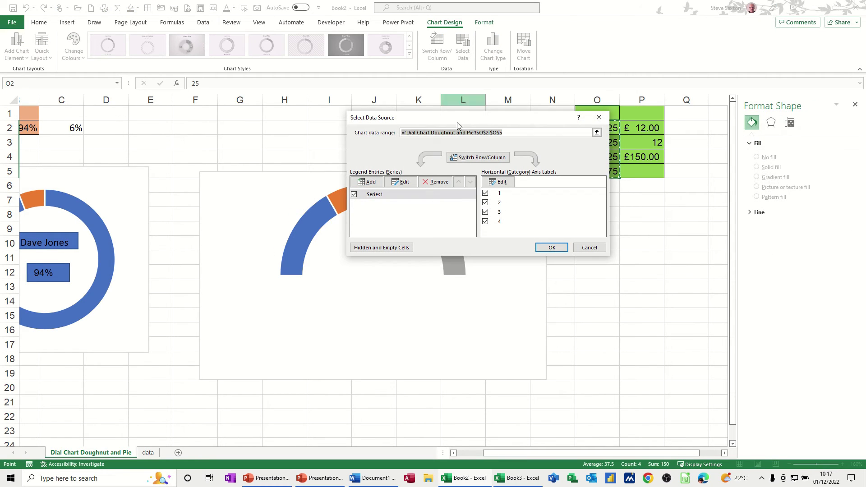
left_click(367, 182)
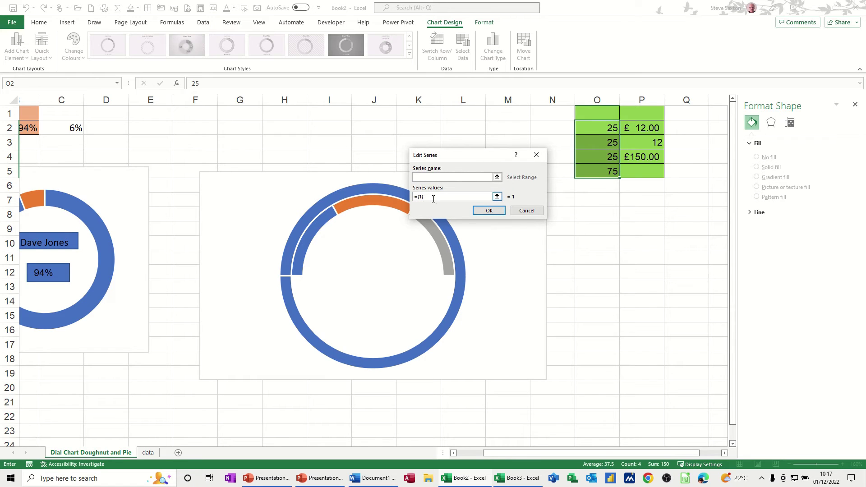
left_click(496, 197)
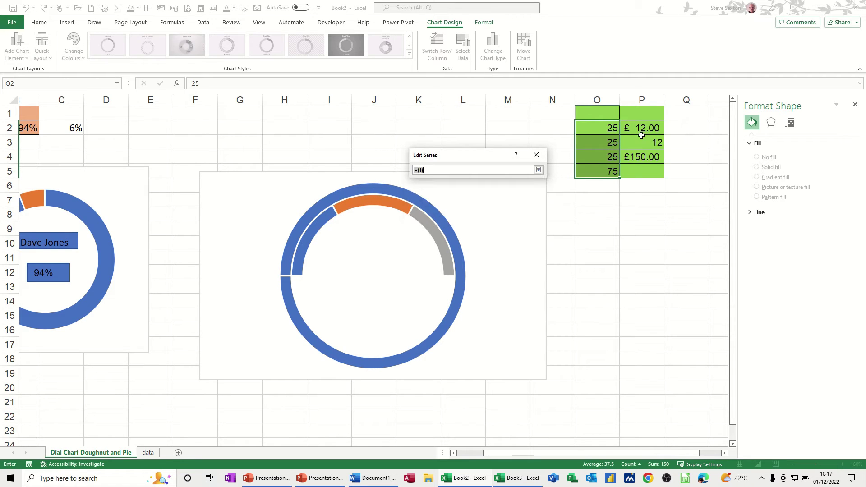
left_click_drag(642, 128, 642, 157)
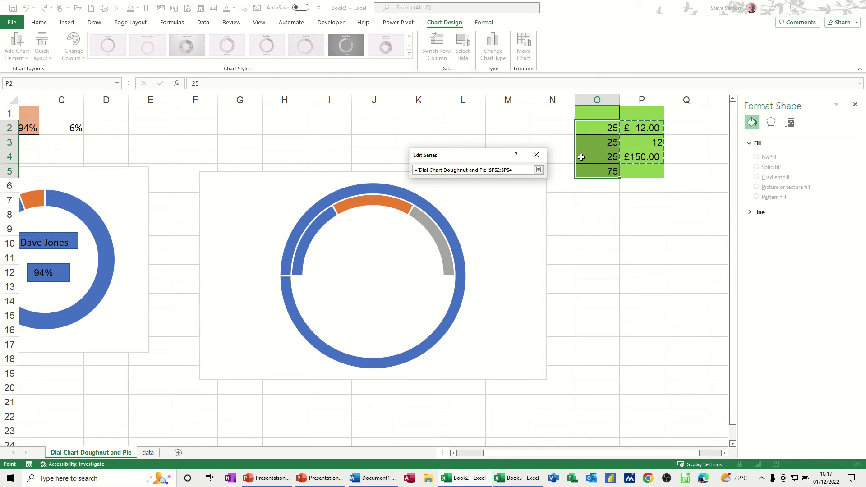
left_click(539, 170)
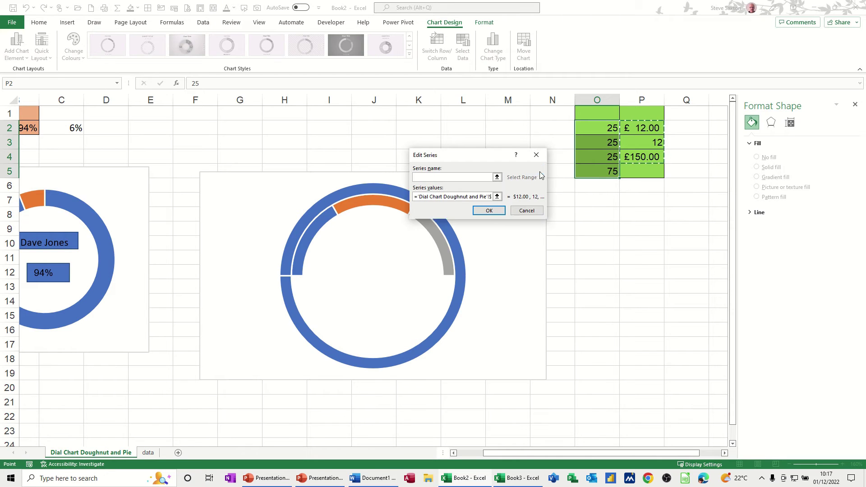
left_click(491, 211)
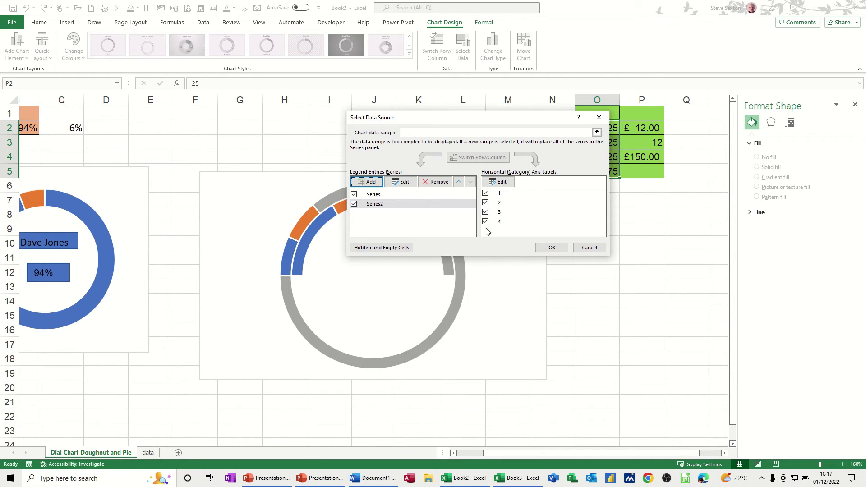
left_click(550, 247)
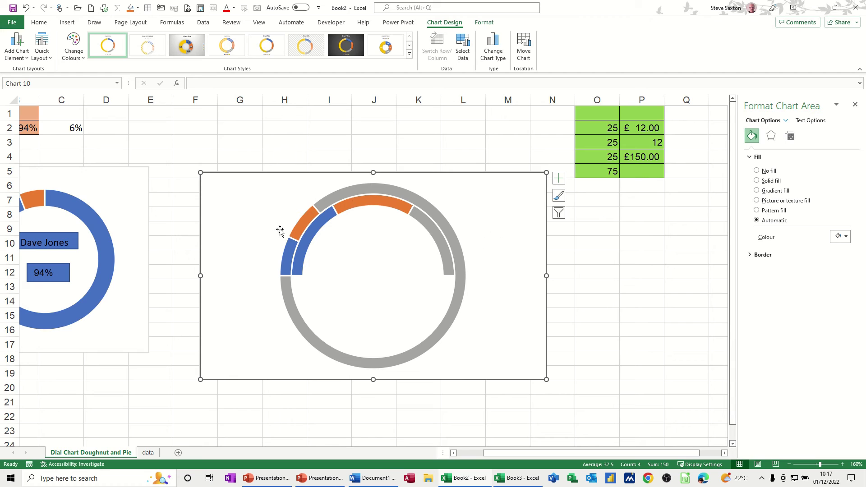
left_click(346, 190)
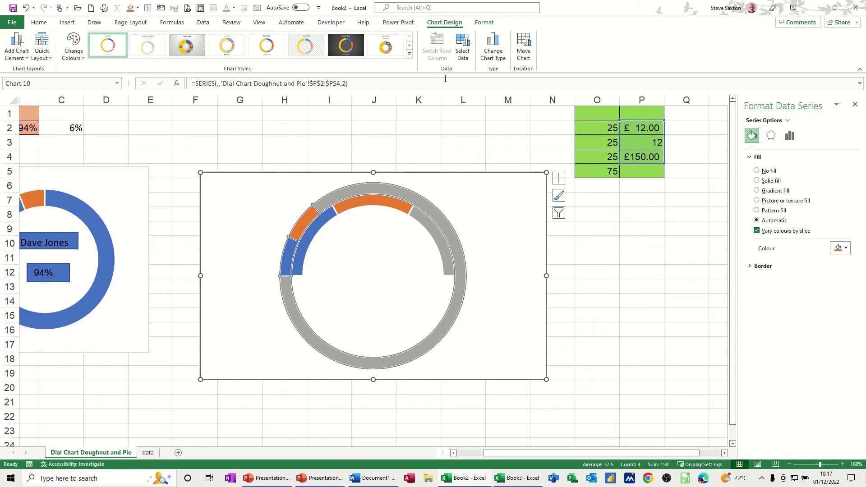
left_click(494, 53)
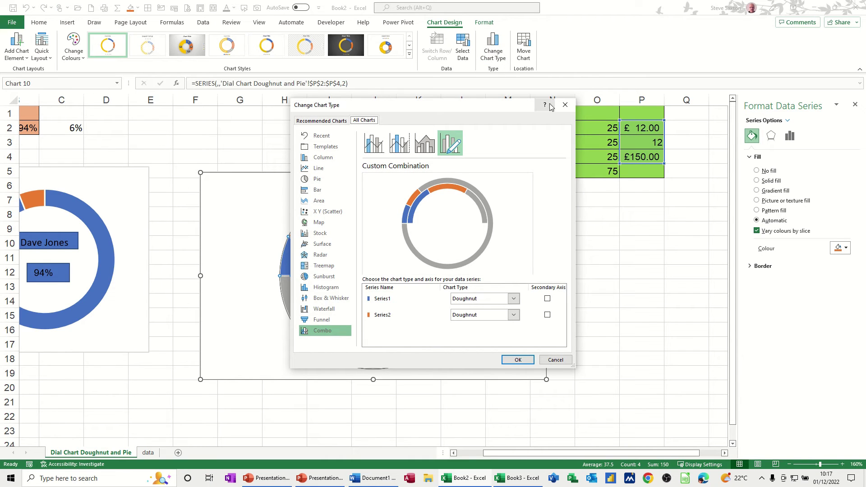
left_click(564, 105)
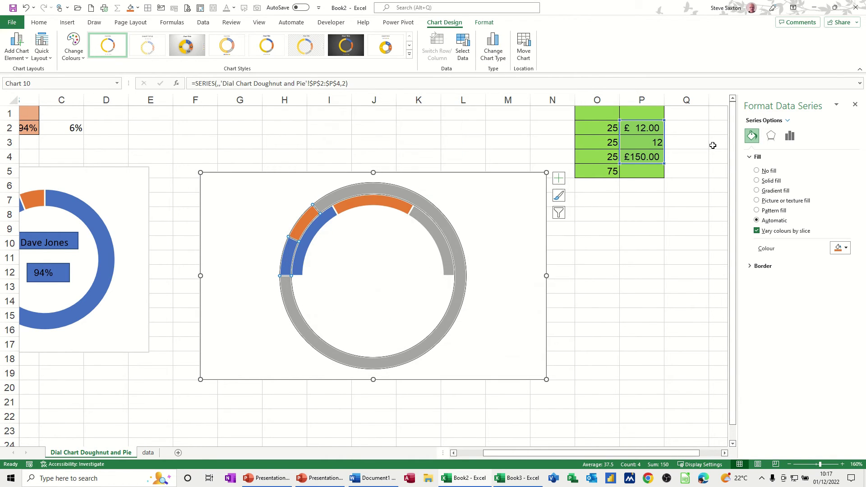
left_click(789, 137)
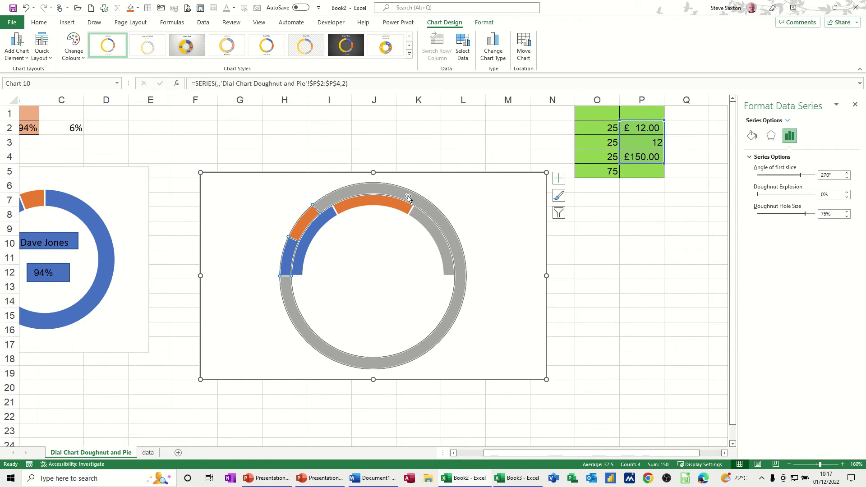
Change the chart type of Series2, the P2:P4 pointer series, to Pie while keeping Series1 as a doughnut
left_click(489, 50)
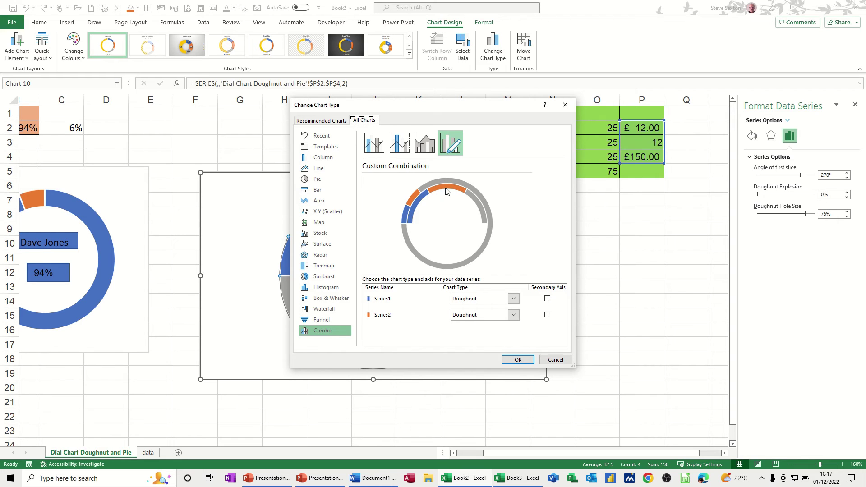
left_click(512, 315)
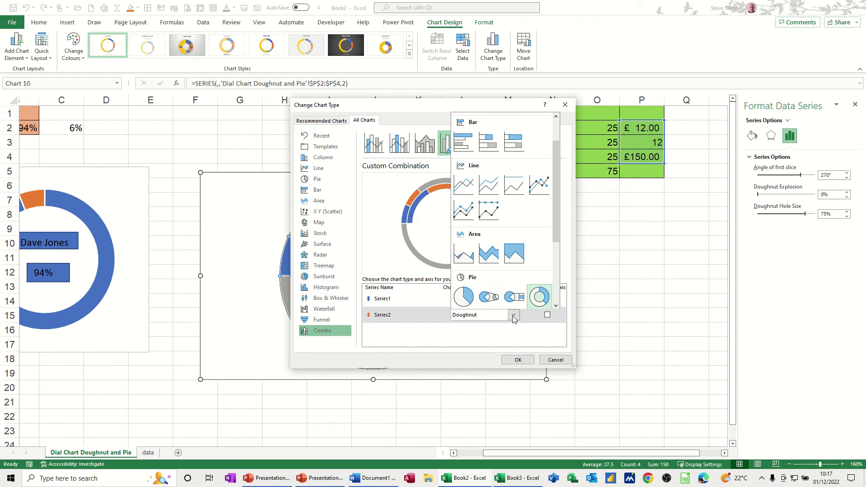
left_click(468, 303)
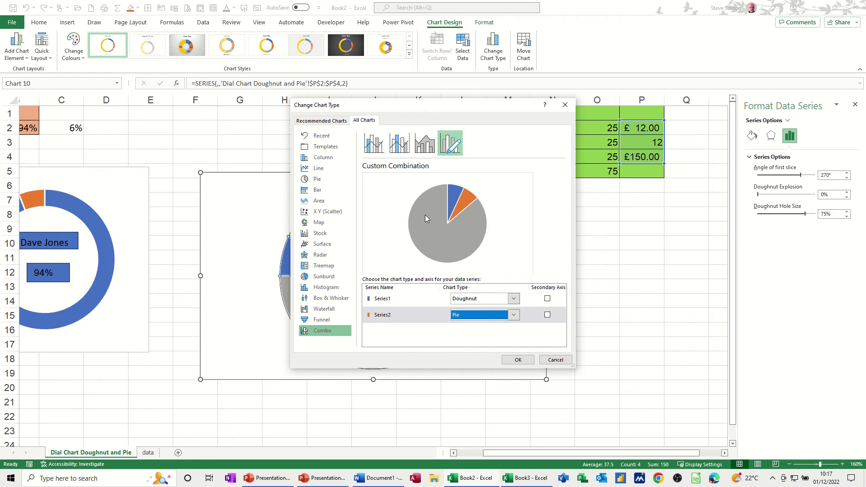
left_click(513, 359)
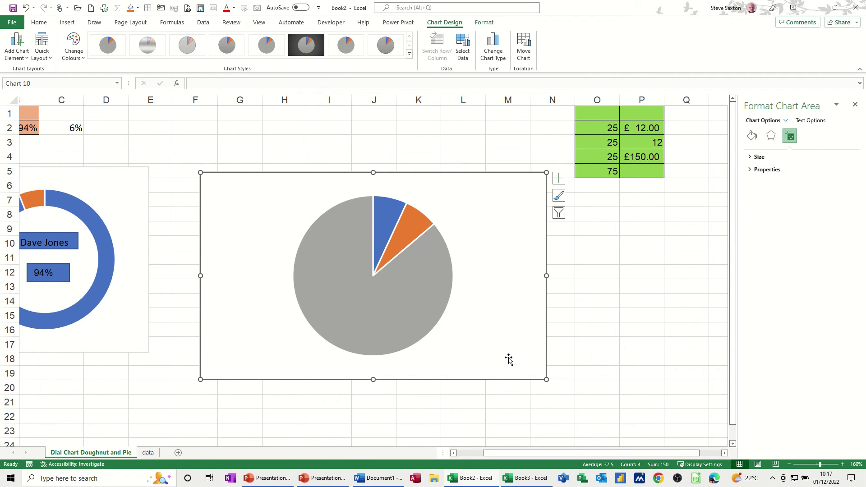
Set the pie series' angle of first slice to 270°
left_click(442, 276)
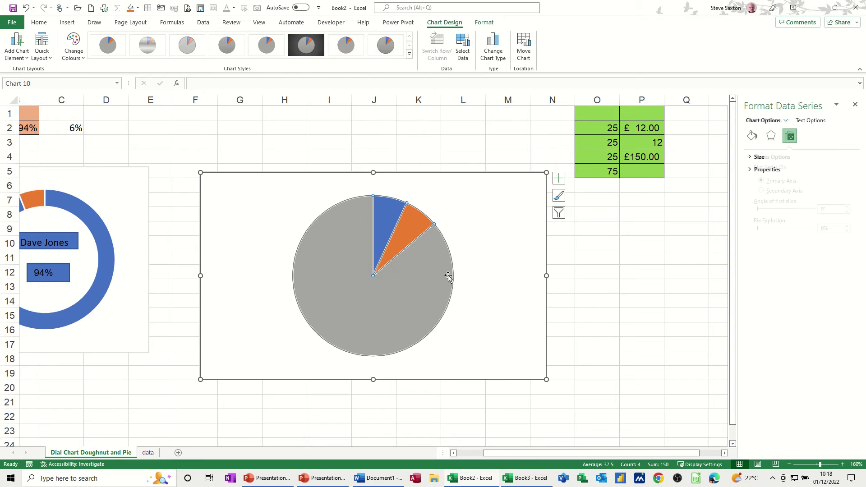
left_click(751, 136)
left_click(789, 135)
double_click(826, 208)
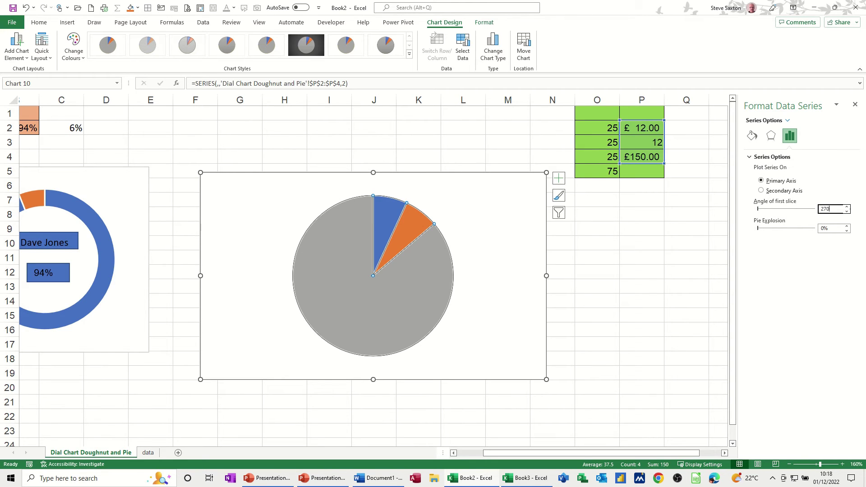
key("Return")
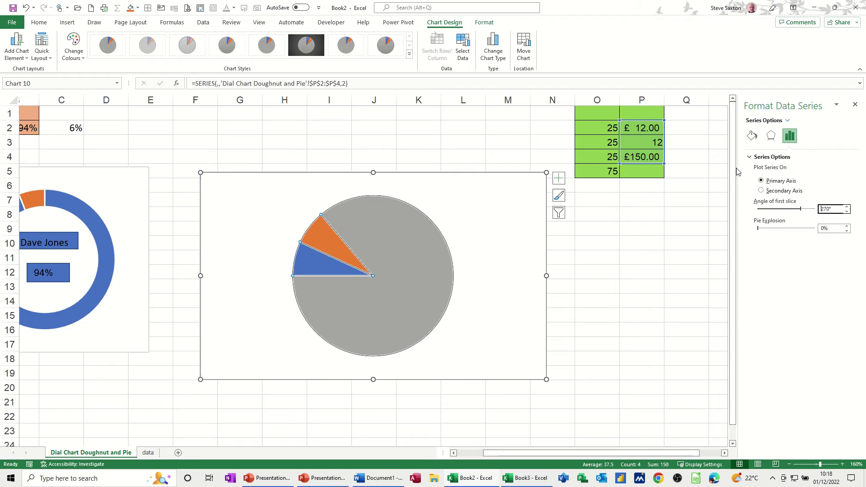
Give the pie's large grey slice no fill to uncover the half-doughnut behind it
left_click(751, 136)
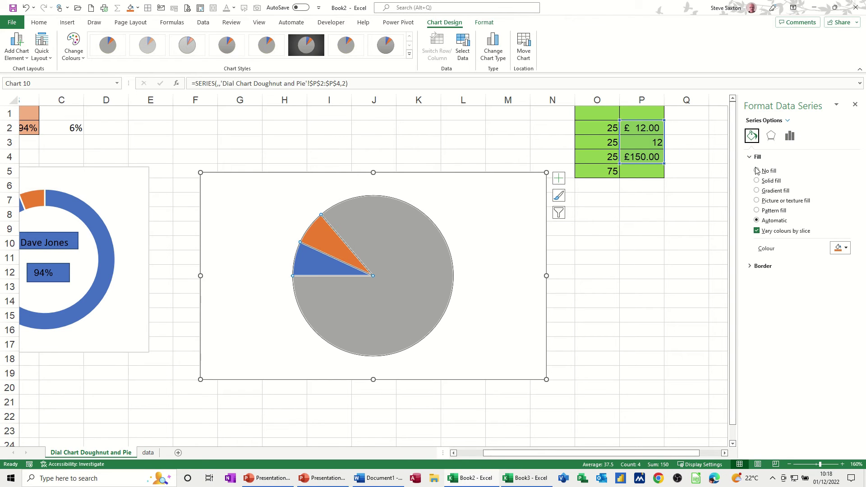
left_click(436, 252)
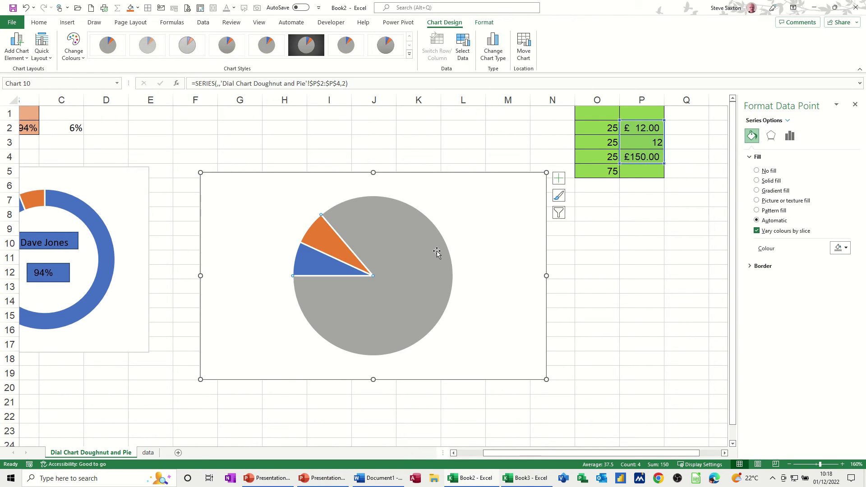
left_click(756, 171)
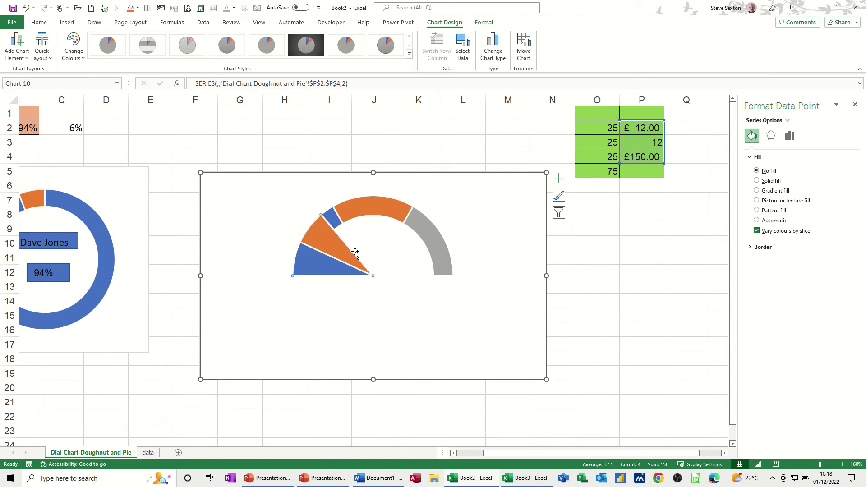
Set the pointer thickness value in P3 to 1
left_click(644, 140)
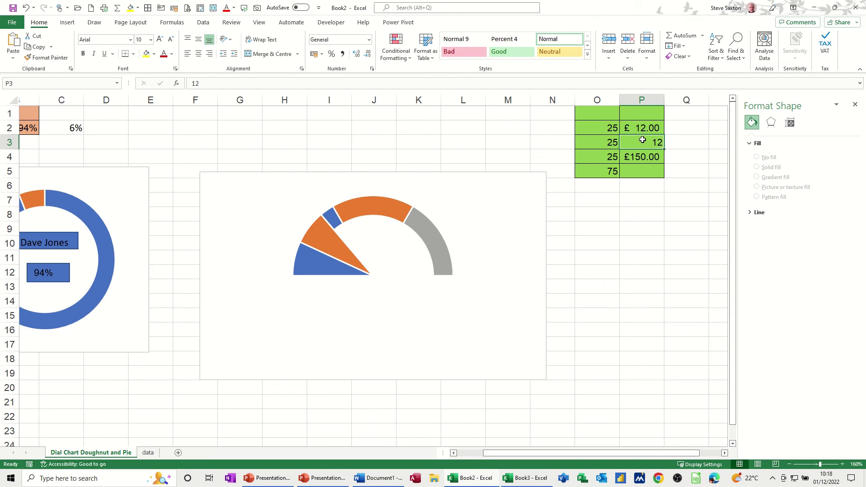
type("1")
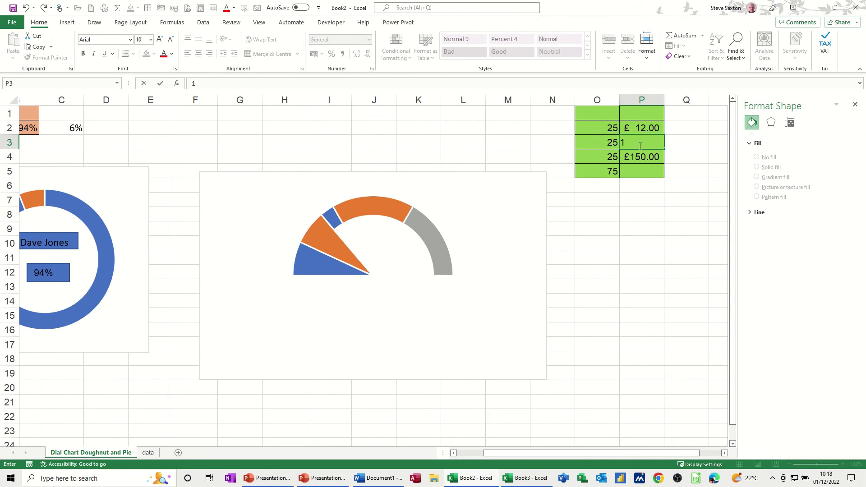
left_click(634, 187)
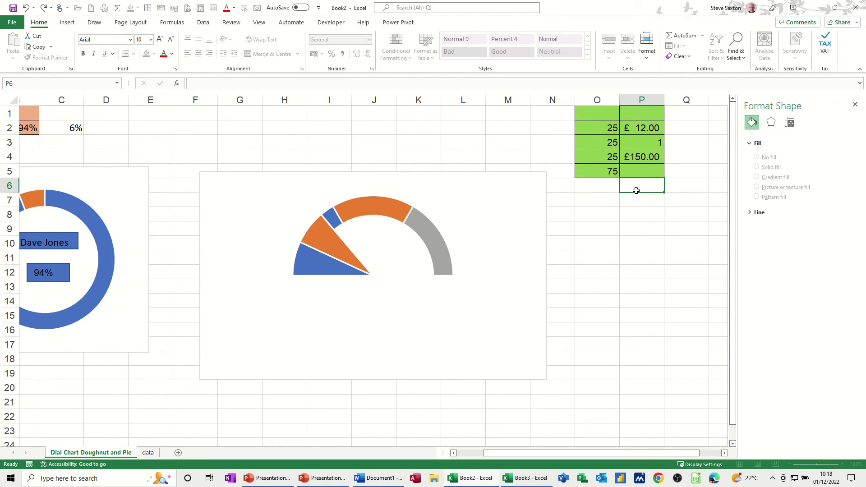
Give the pie's blue first slice no fill, leaving only the thin pointer slice filled
left_click(320, 268)
left_click(320, 268)
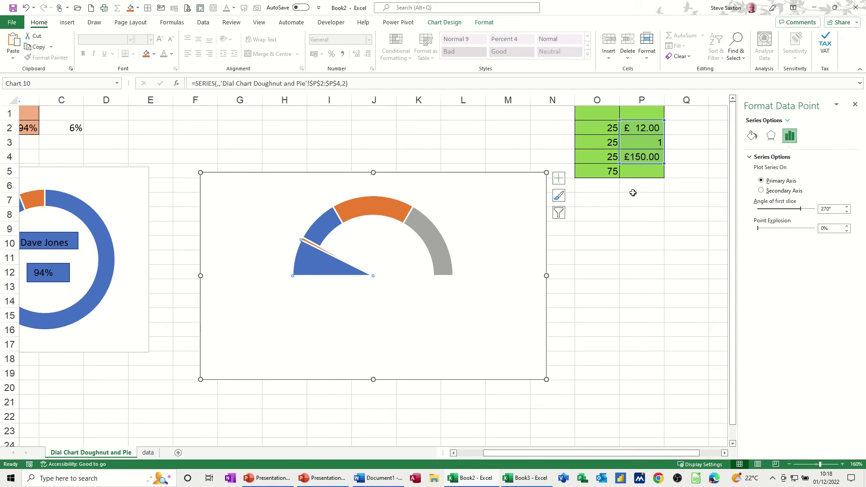
left_click(751, 137)
left_click(759, 172)
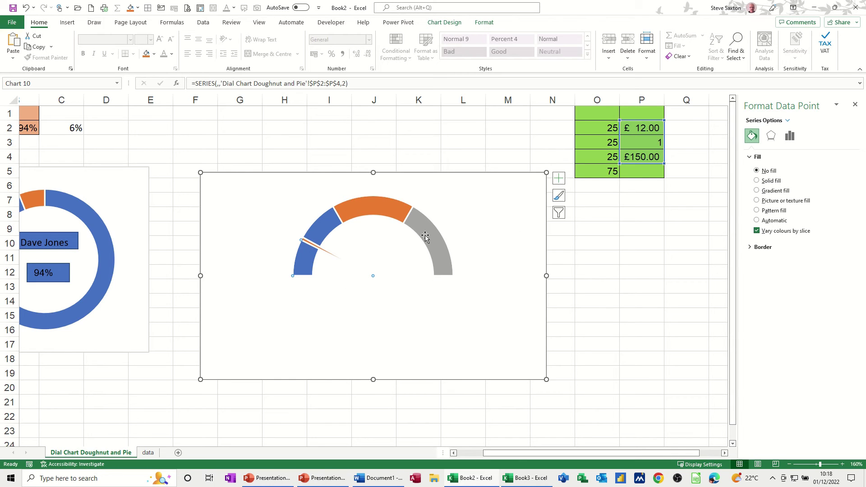
Set the pointer position in P2 to 45 and the pointer thickness in P3 to 3
left_click(637, 130)
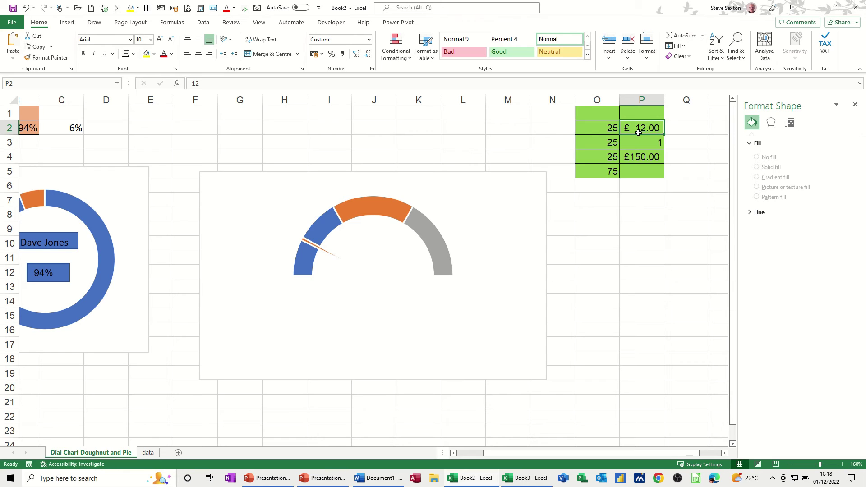
type("45")
left_click(645, 193)
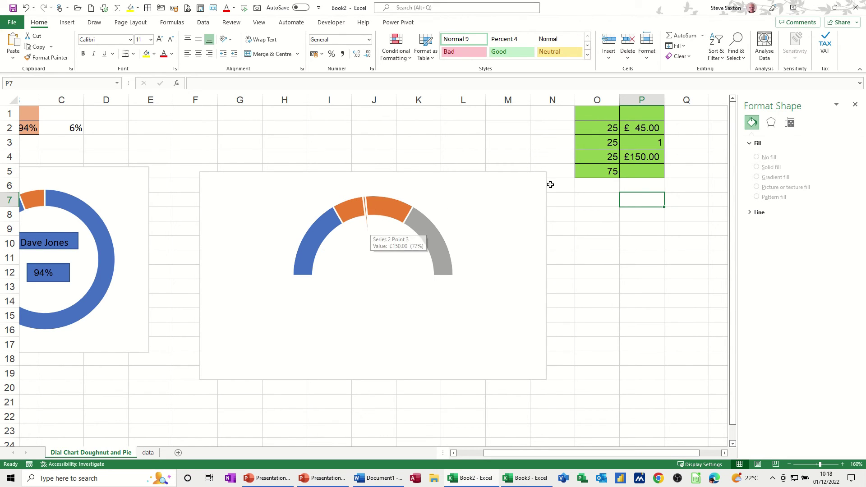
left_click(656, 143)
type("3")
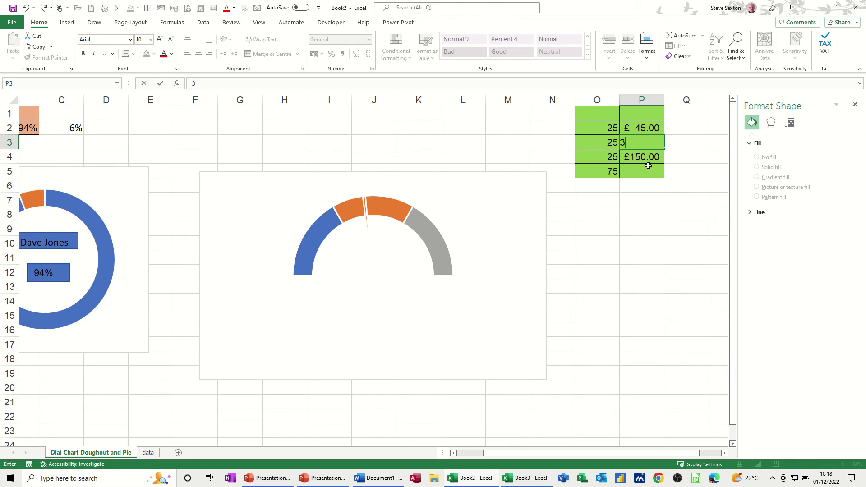
left_click(639, 199)
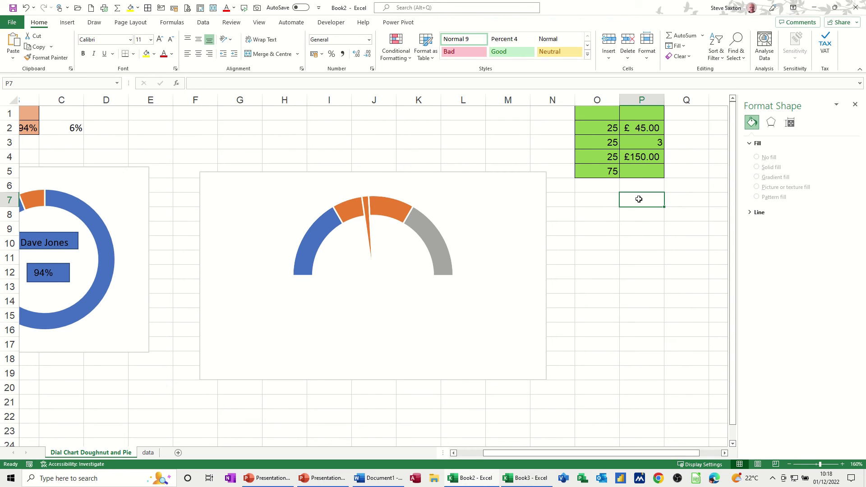
Give the thin pointer slice a solid black fill
left_click(368, 214)
left_click(368, 219)
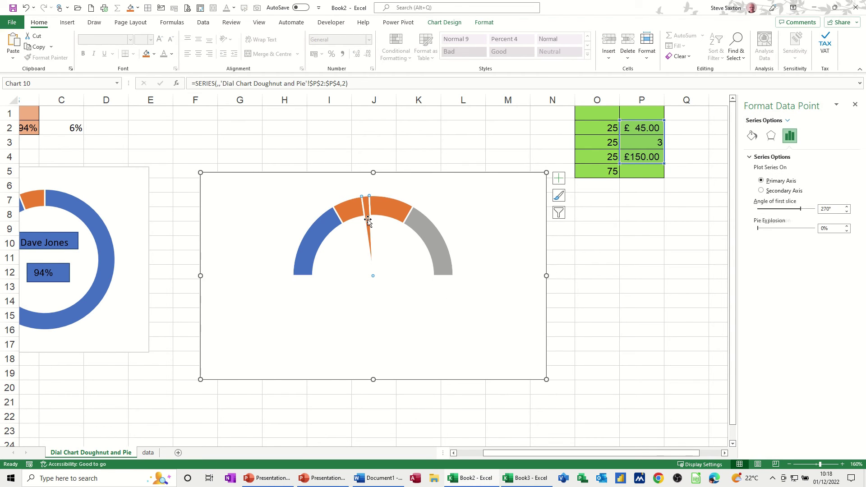
left_click(752, 136)
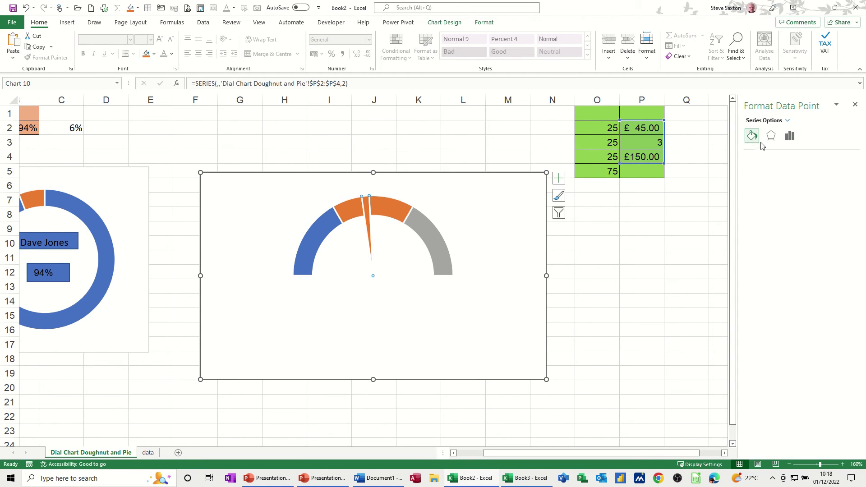
left_click(757, 181)
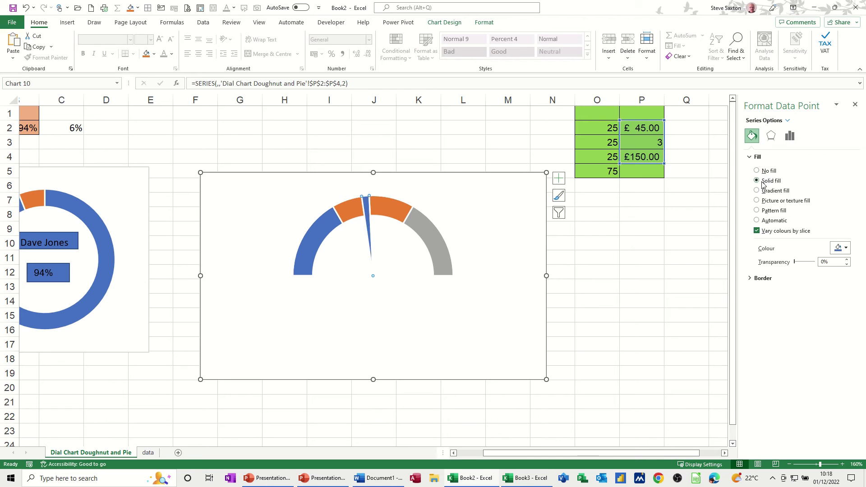
left_click(845, 248)
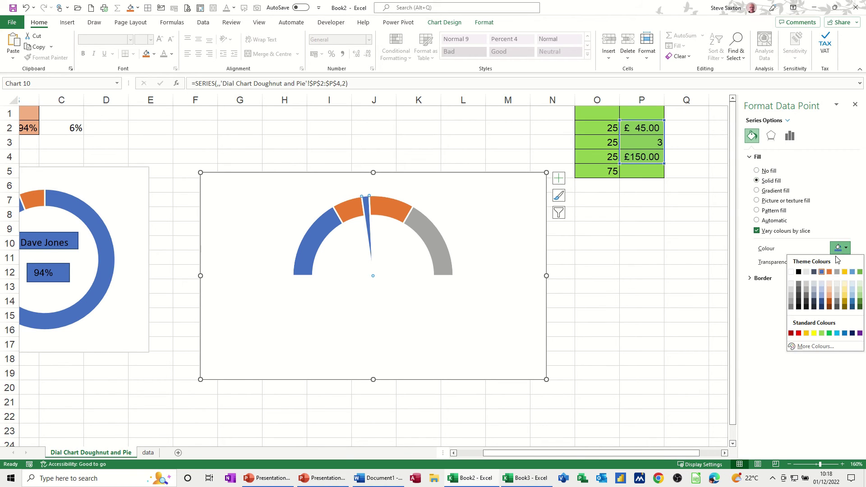
left_click(798, 272)
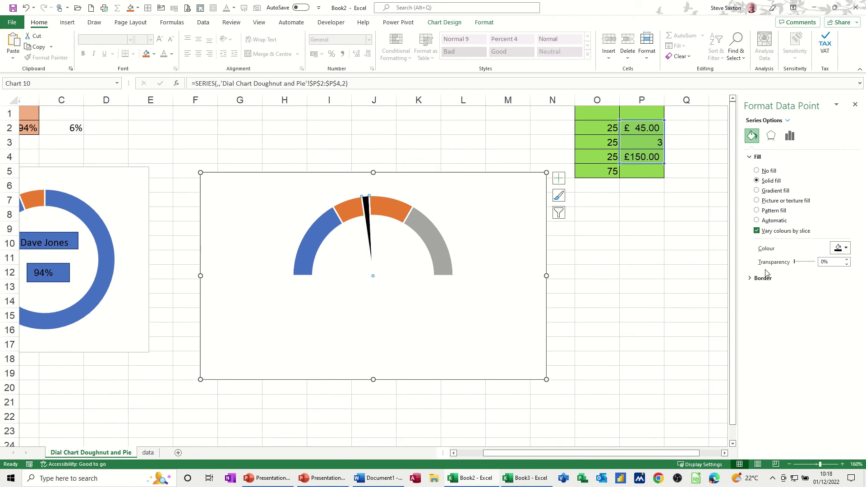
Set the pointer thickness value in P3 to 2
left_click(635, 142)
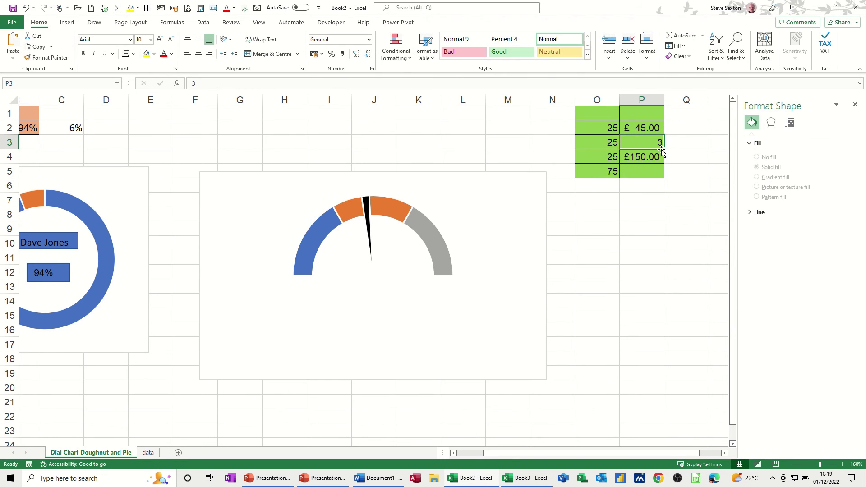
type("2")
left_click(642, 199)
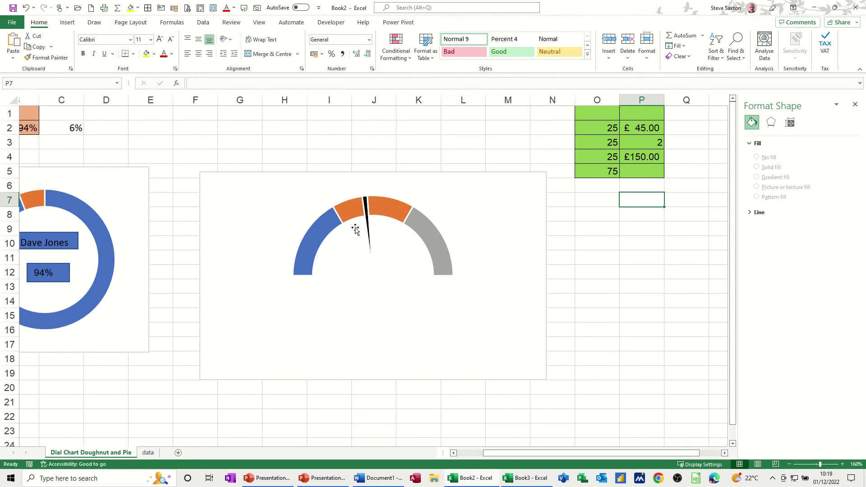
Test the pointer's movement by setting the value in P2 to 67 and then to 78
left_click(638, 128)
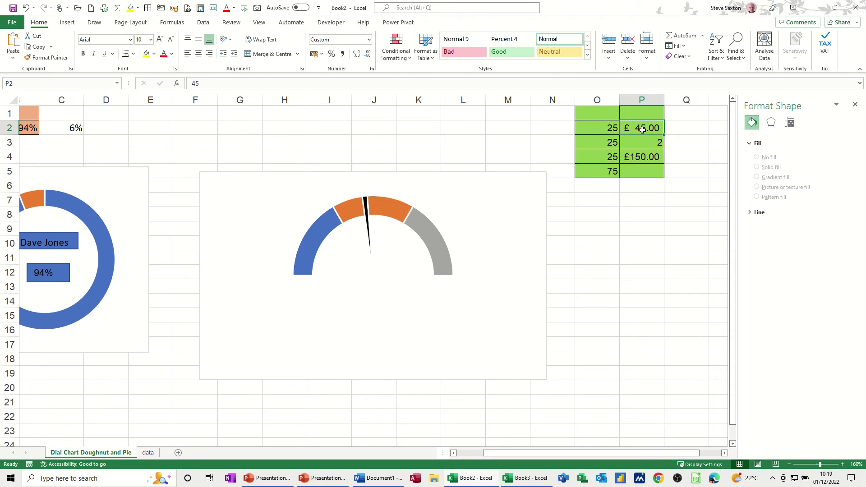
type("67")
left_click(642, 207)
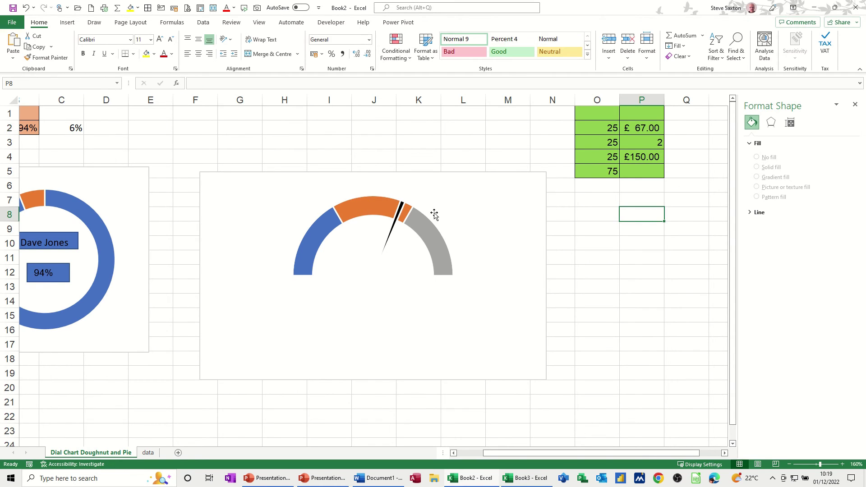
left_click(646, 128)
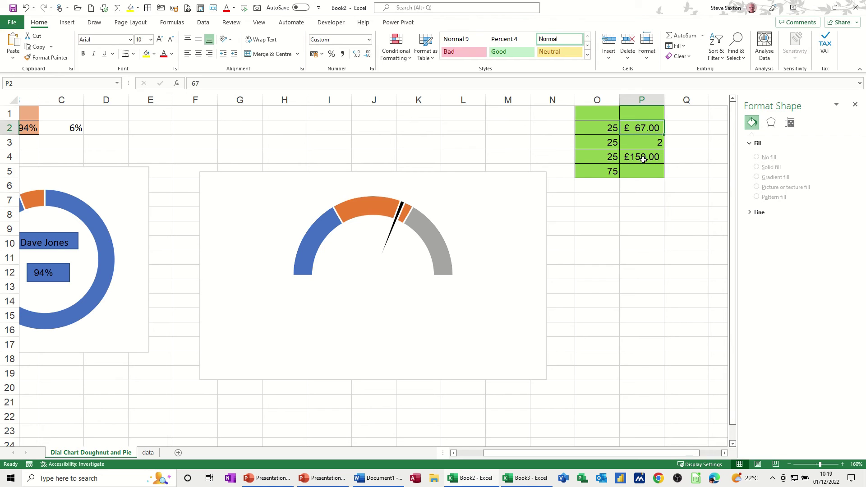
type("78")
left_click(655, 182)
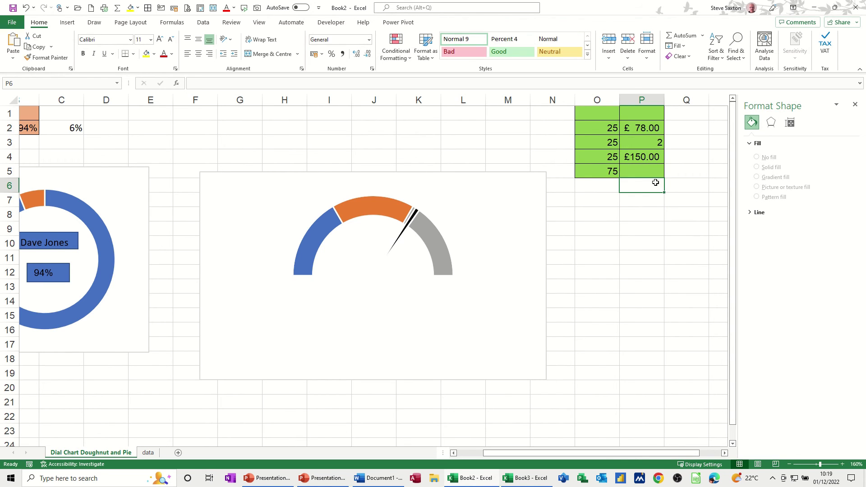
Set the pointer position value in P2 to 90
left_click(640, 128)
type("90")
left_click(643, 200)
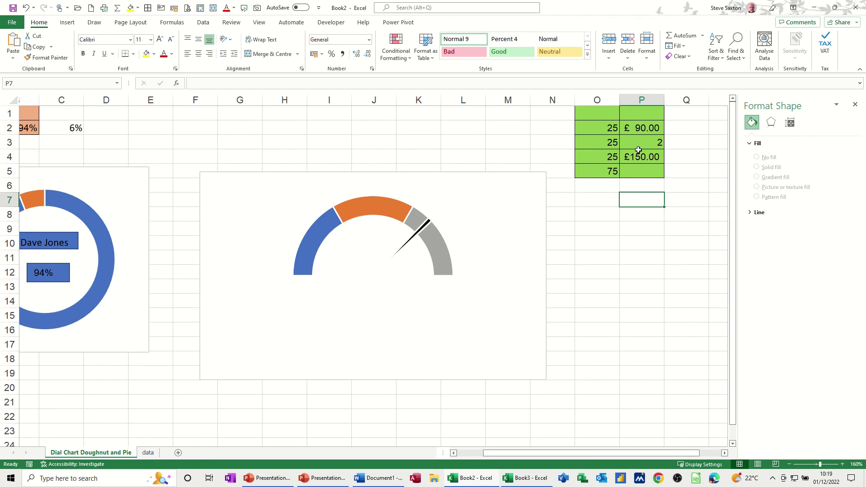
Test the pointer's movement by setting the value in P2 to 67, 99 and 145 in turn
left_click(639, 129)
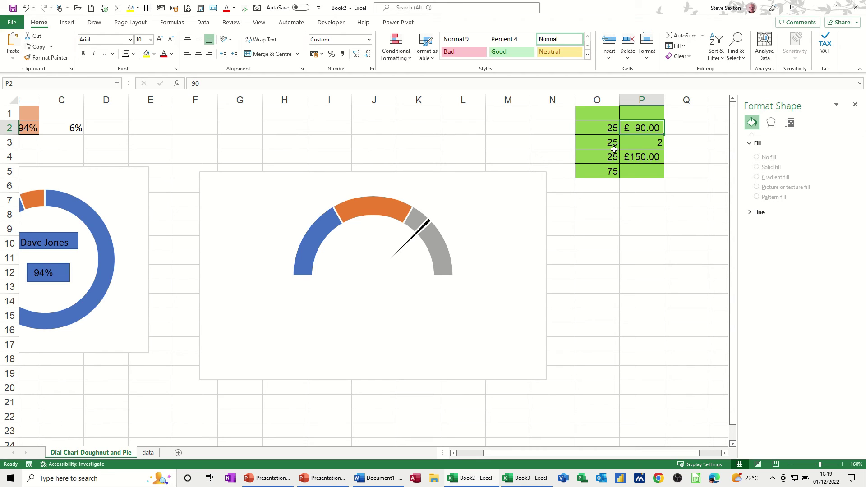
mouse_move(318, 244)
type("67")
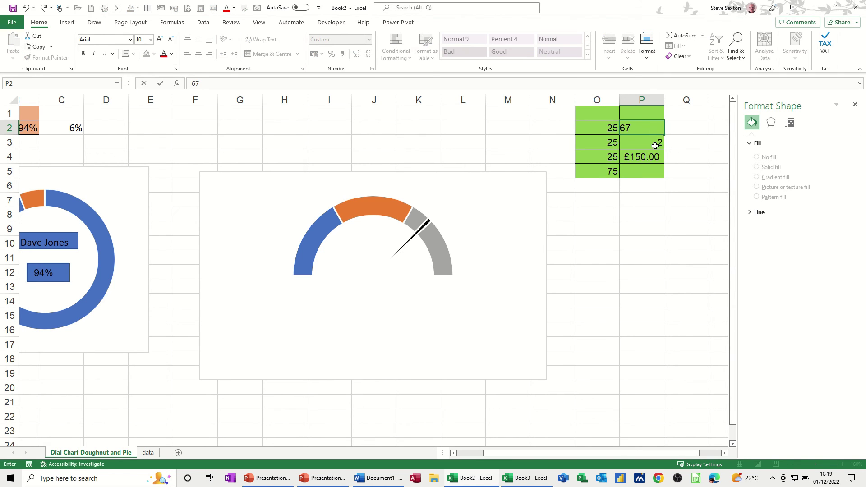
key("Return")
left_click(649, 128)
type("99")
key("Return")
key("Return")
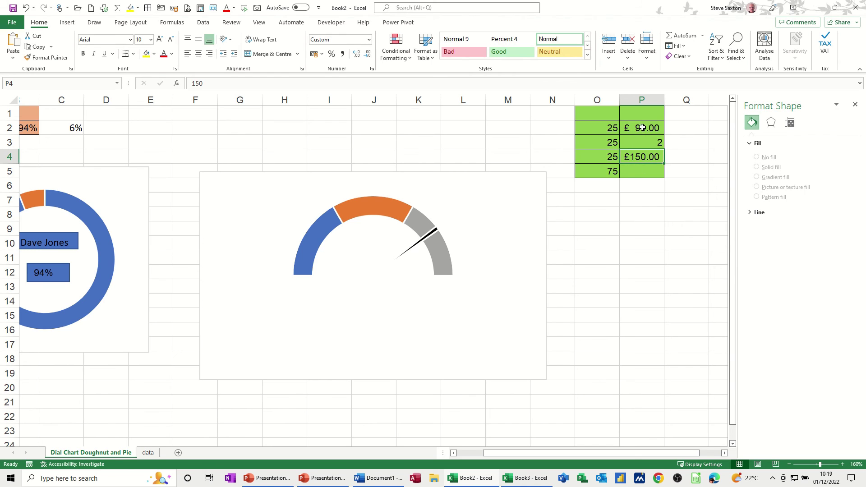
left_click(642, 128)
type("145")
left_click(639, 203)
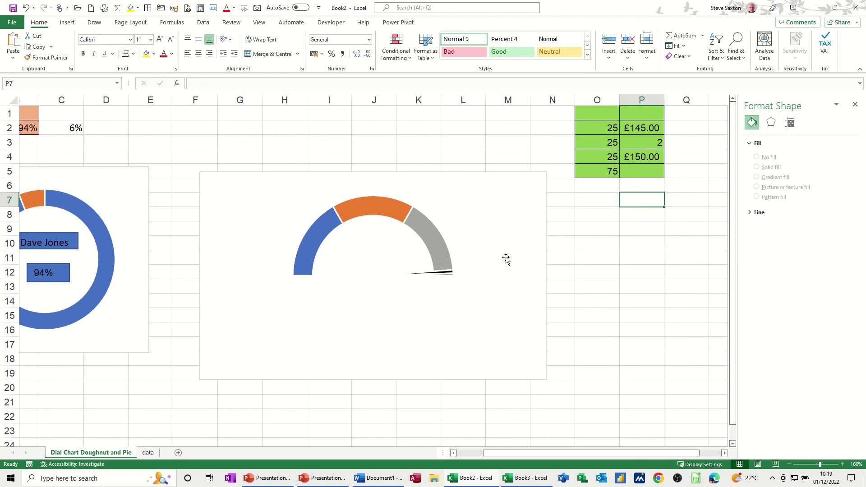
Set the pointer position value in P2 to 12
left_click(642, 131)
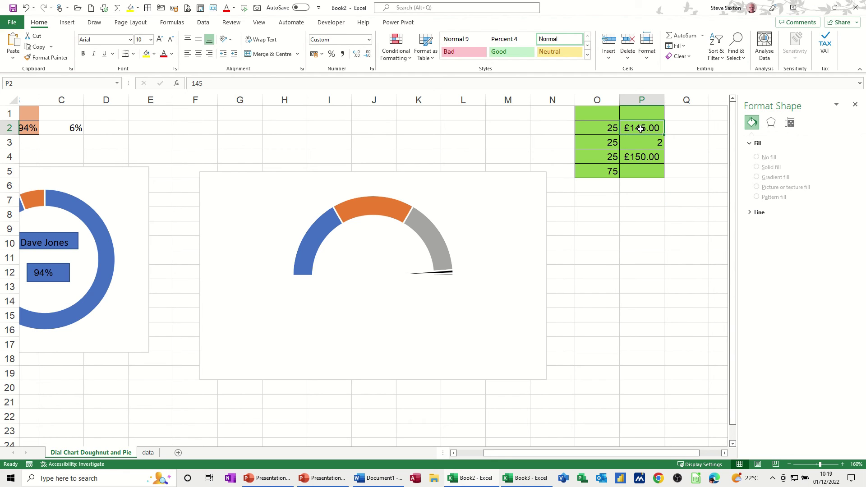
type("12")
left_click(649, 183)
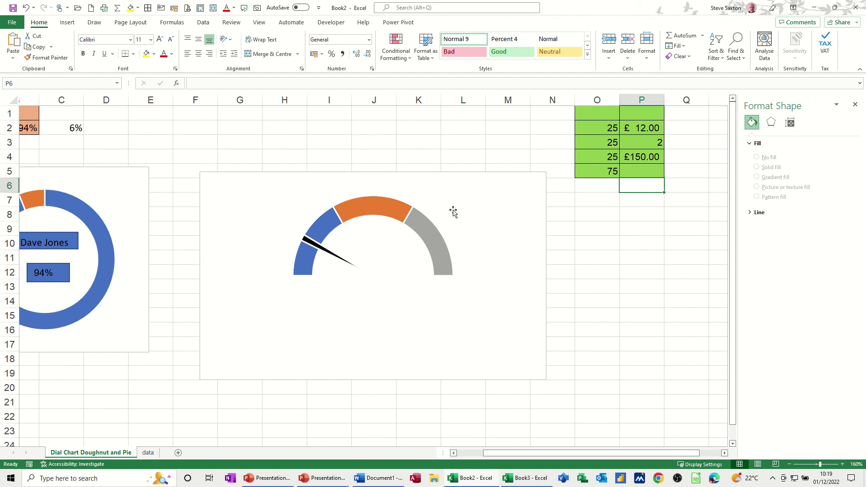
Inspect the pointer's pie series in the speedometer chart, its source cells and the driving cell P2
mouse_move(323, 216)
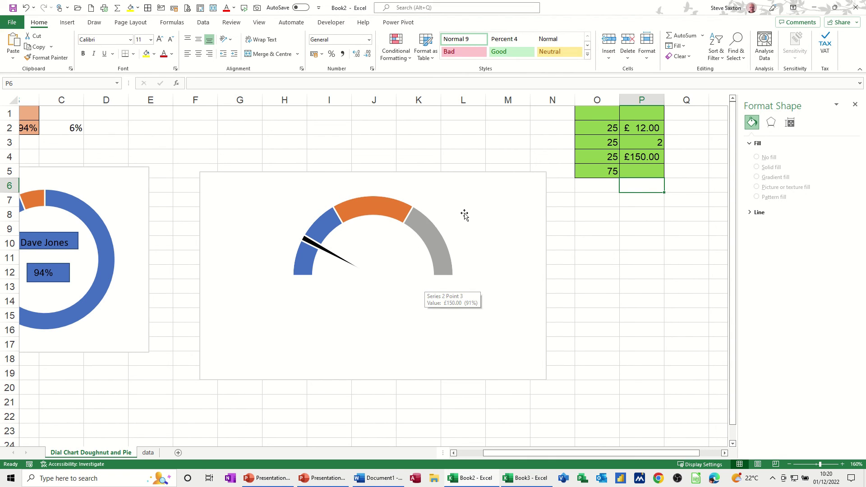
left_click(389, 211)
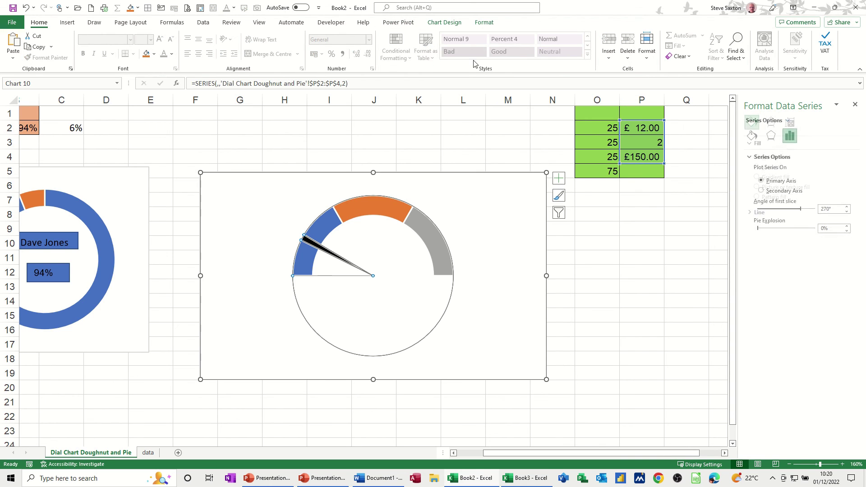
left_click(444, 22)
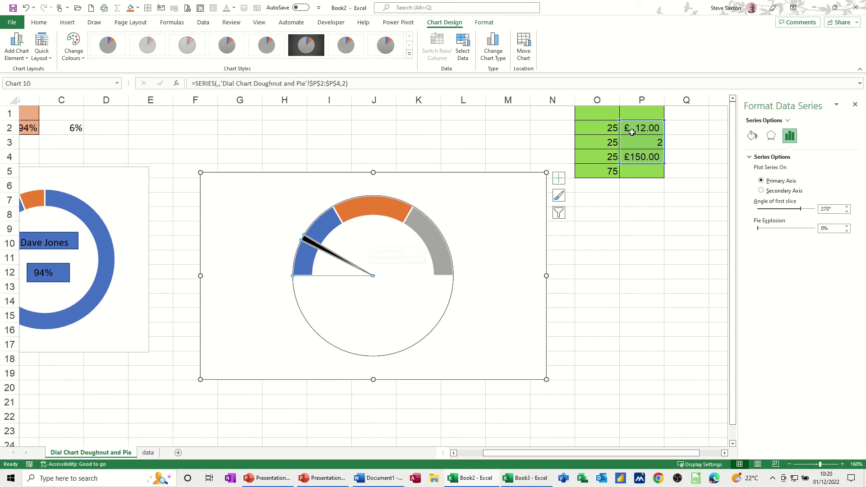
left_click(647, 128)
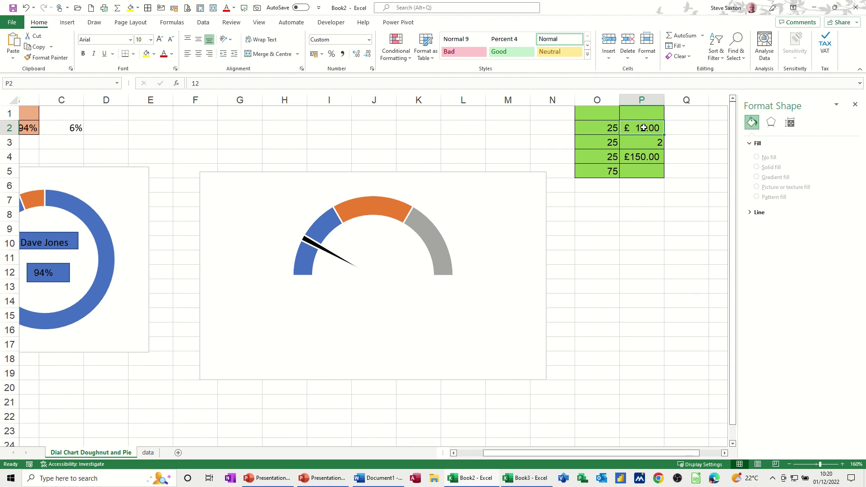
Choose the third delegate from the list in A2 to update the doughnut chart and its linked labels
left_click_drag(495, 453, 469, 453)
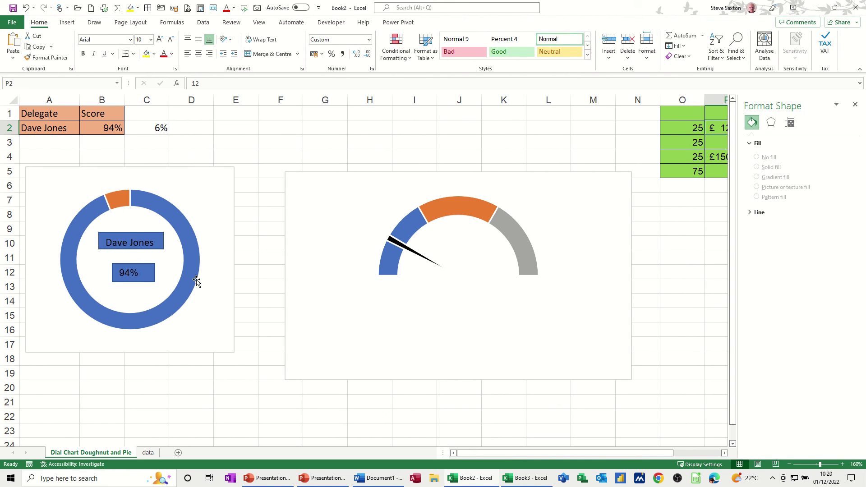
left_click(53, 128)
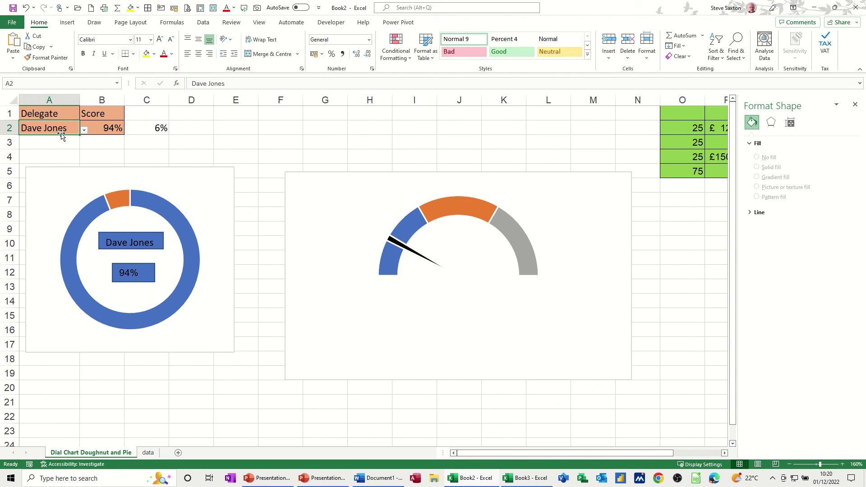
left_click(84, 130)
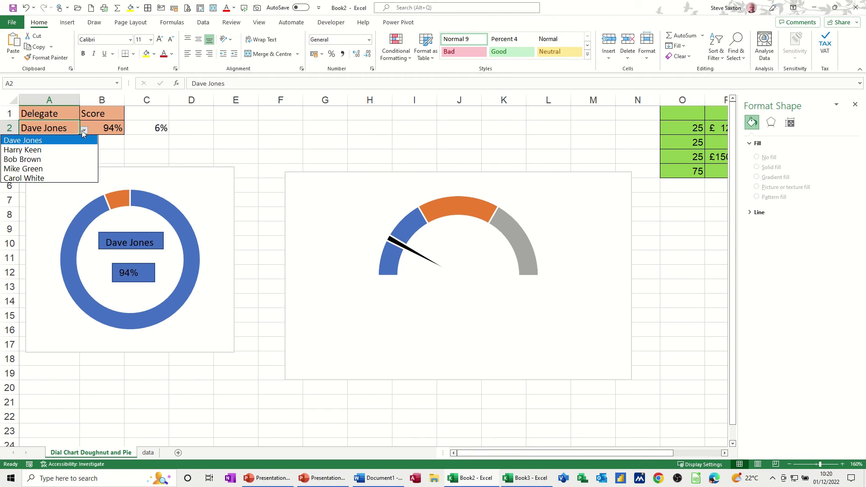
left_click(31, 160)
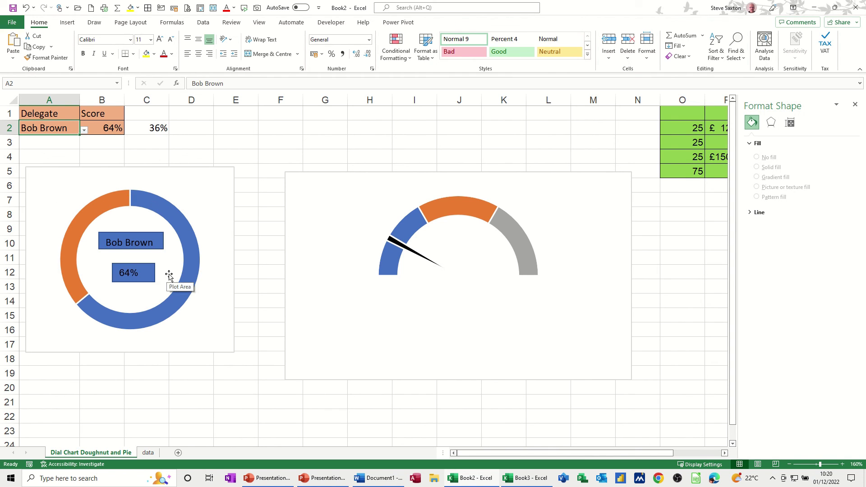